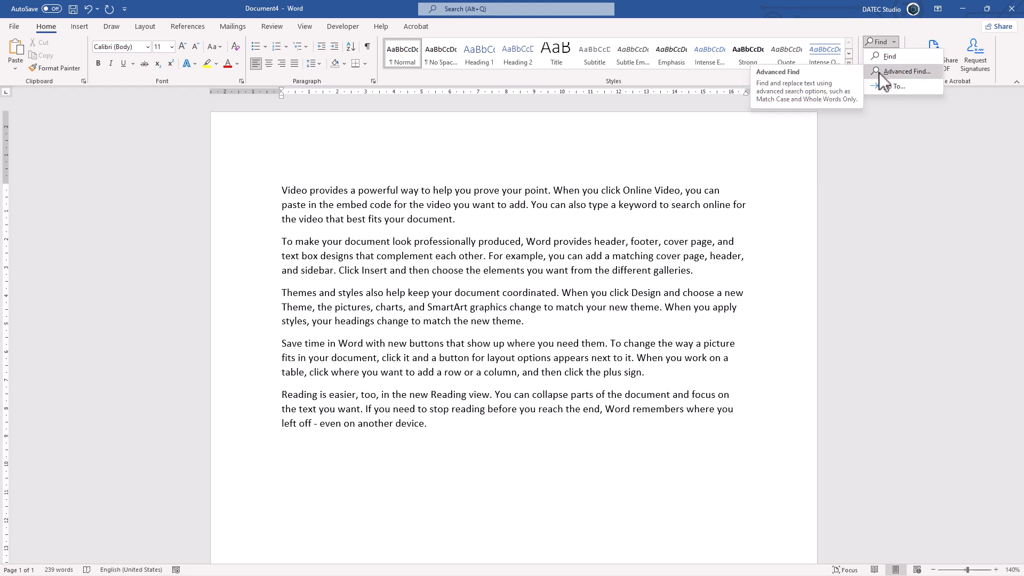
# Show the document navigation with its headings outline
pyautogui.click(818, 31)
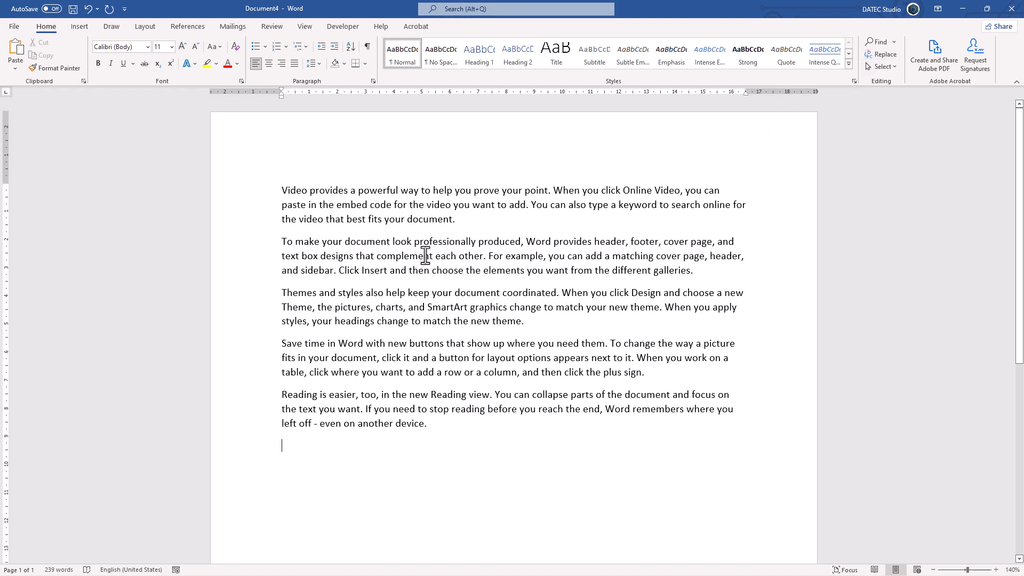
pyautogui.hotkey('ctrl', 'f')
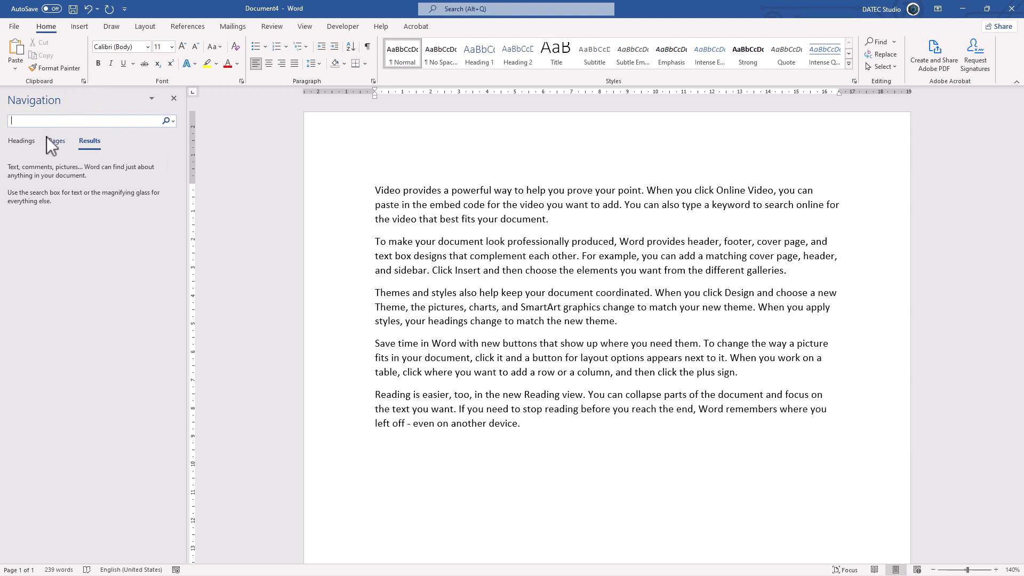
pyautogui.click(13, 143)
pyautogui.click(88, 143)
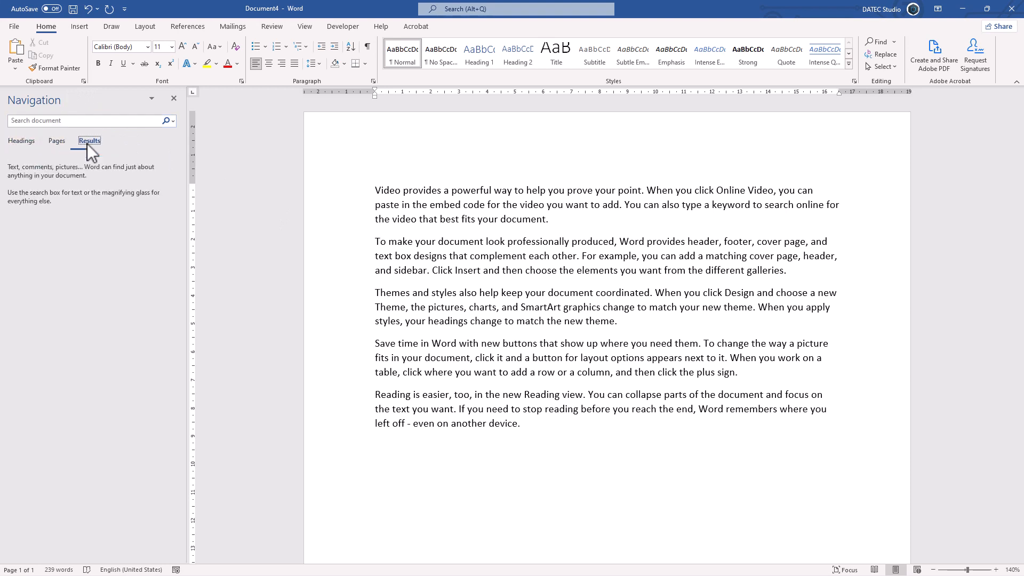
pyautogui.click(21, 140)
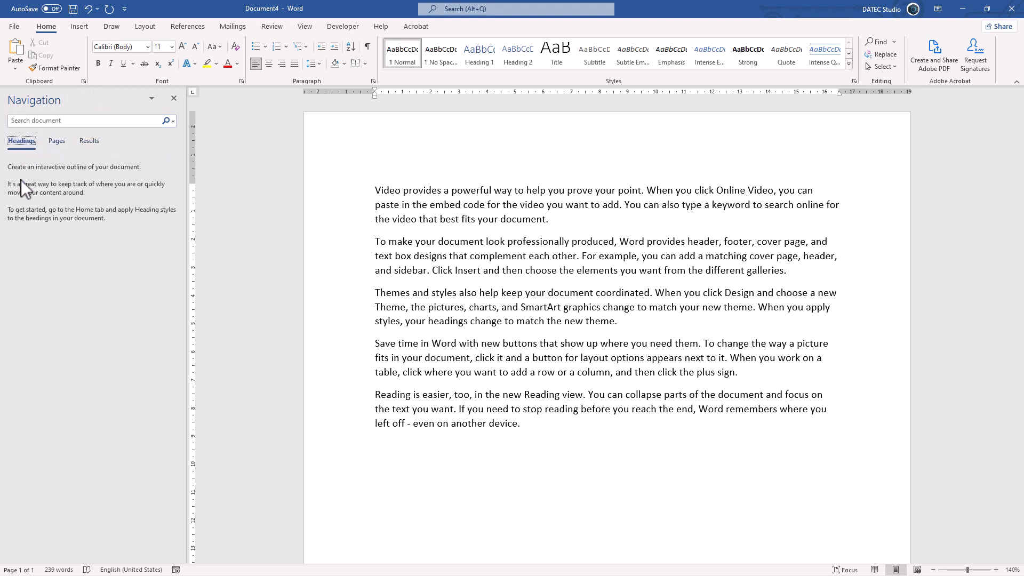
# Insert a line reading "title" above the first paragraph and give it the Heading 1 style
pyautogui.click(377, 191)
pyautogui.press('Return')
pyautogui.click(377, 190)
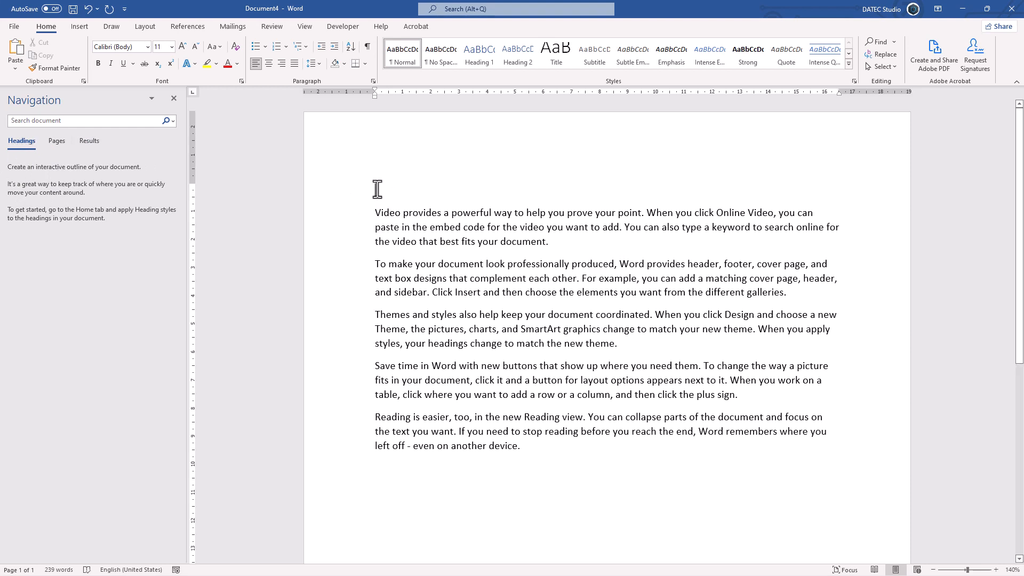
pyautogui.write('title')
pyautogui.click(491, 57)
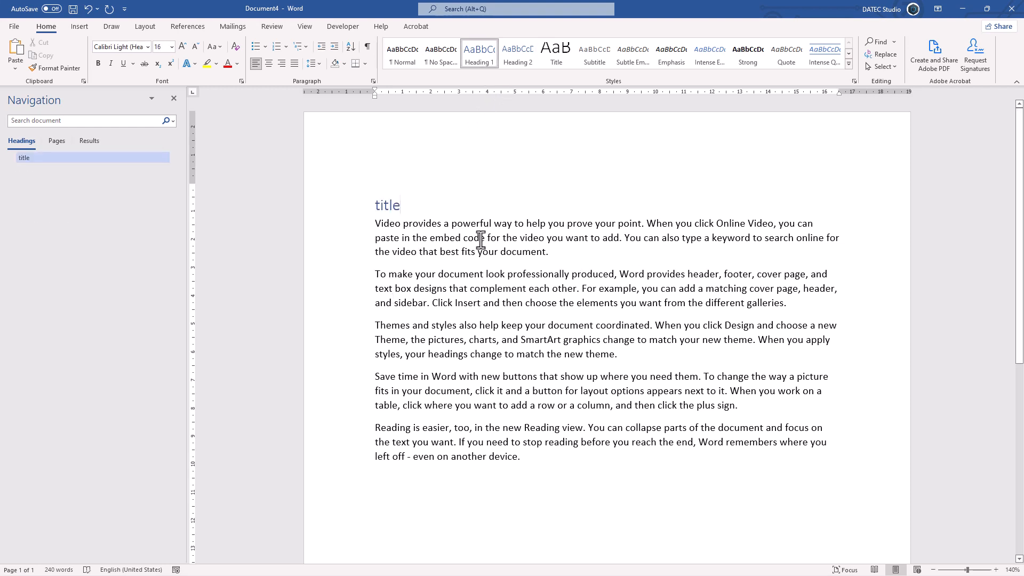
# Add a line reading "subtitle" after the first paragraph and format it as Heading 2
pyautogui.click(546, 252)
pyautogui.press('Return')
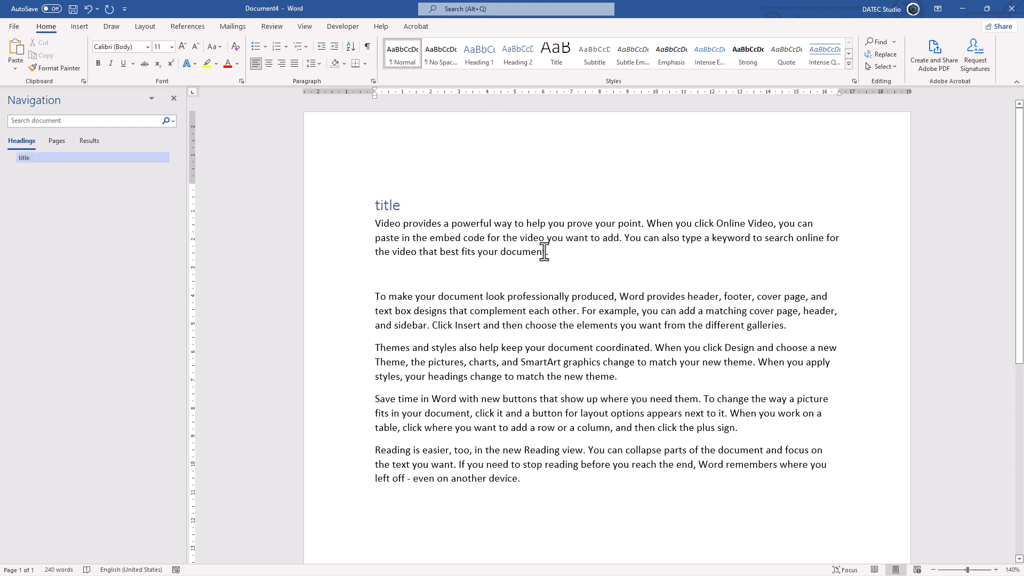
pyautogui.write('subtitle')
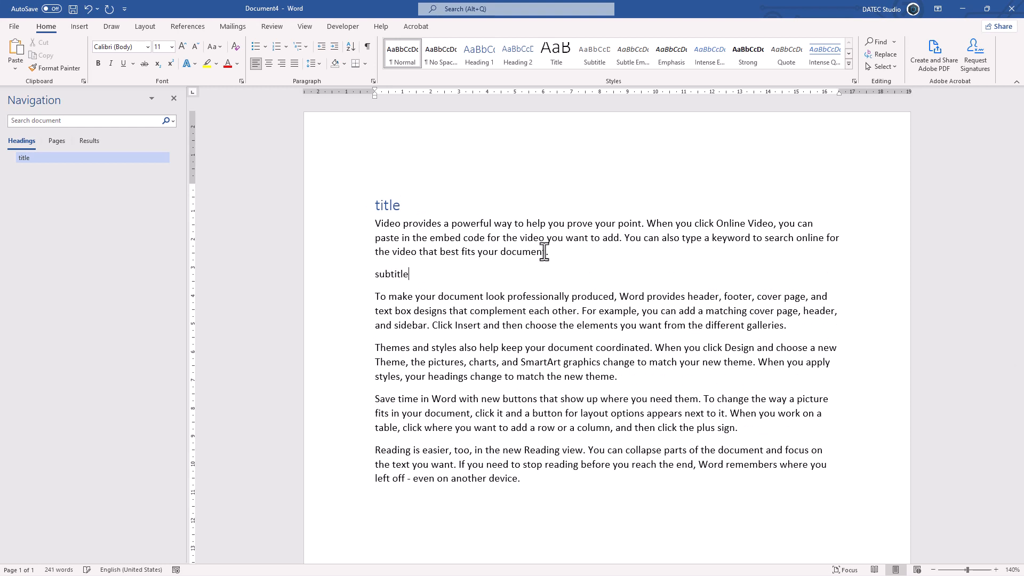
pyautogui.hotkey('ctrl', 'alt', '2')
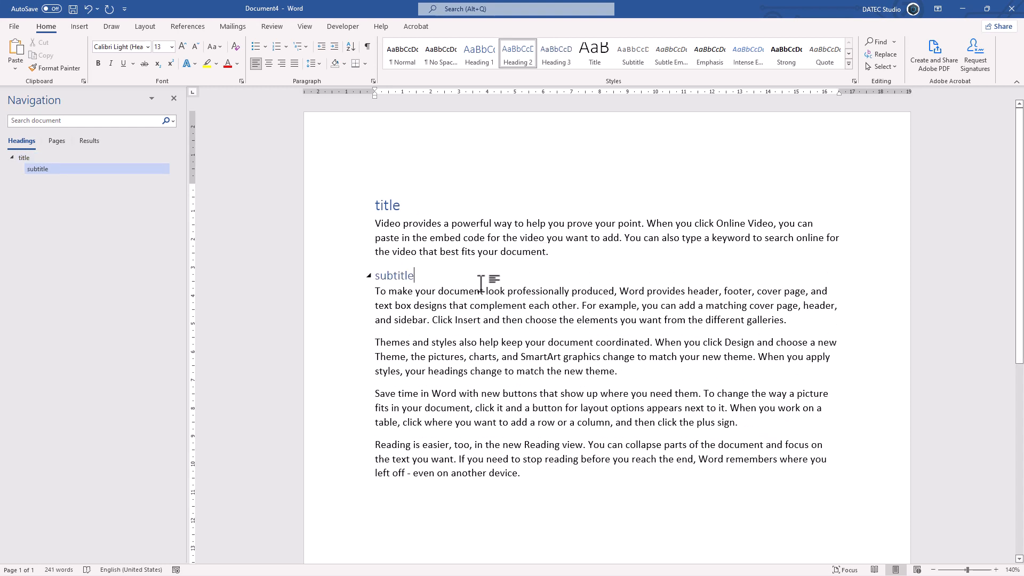
# Jump to the subtitle from the headings outline, and look at the page thumbnails and the empty search results view
pyautogui.click(35, 166)
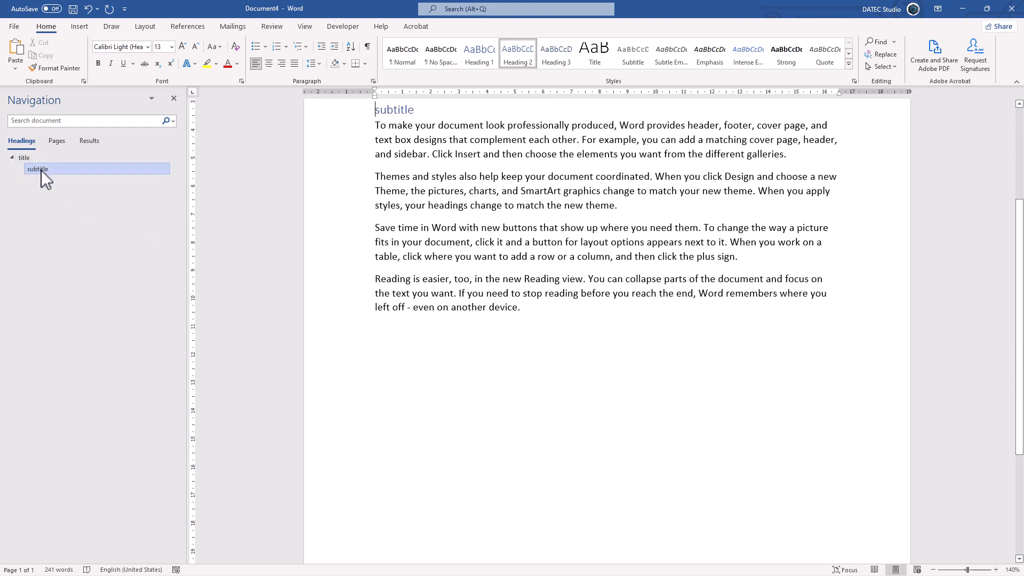
pyautogui.click(56, 141)
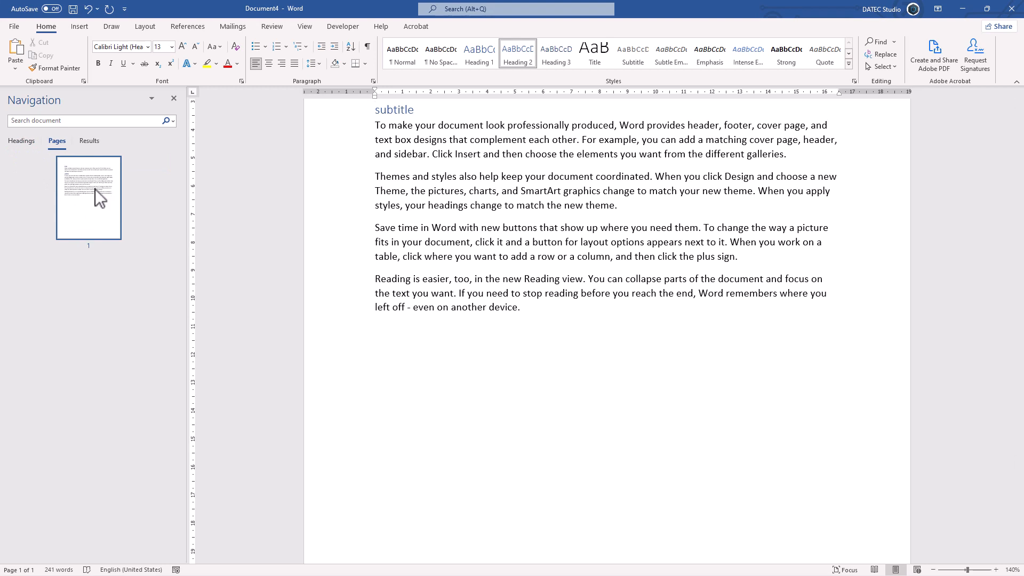
pyautogui.click(90, 142)
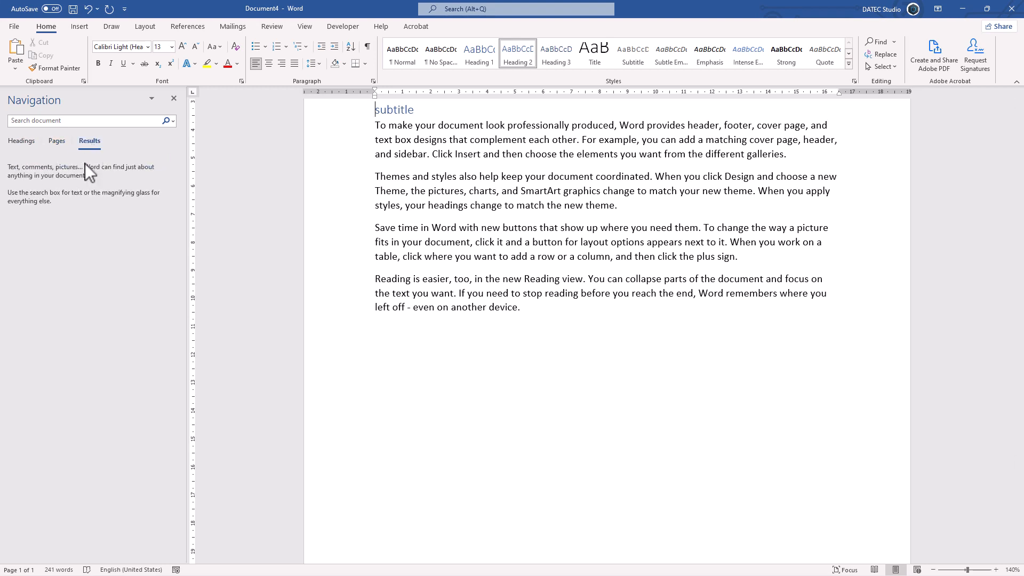
# Search the document for the word "then" and view its highlighted matches
pyautogui.click(72, 121)
pyautogui.write('then')
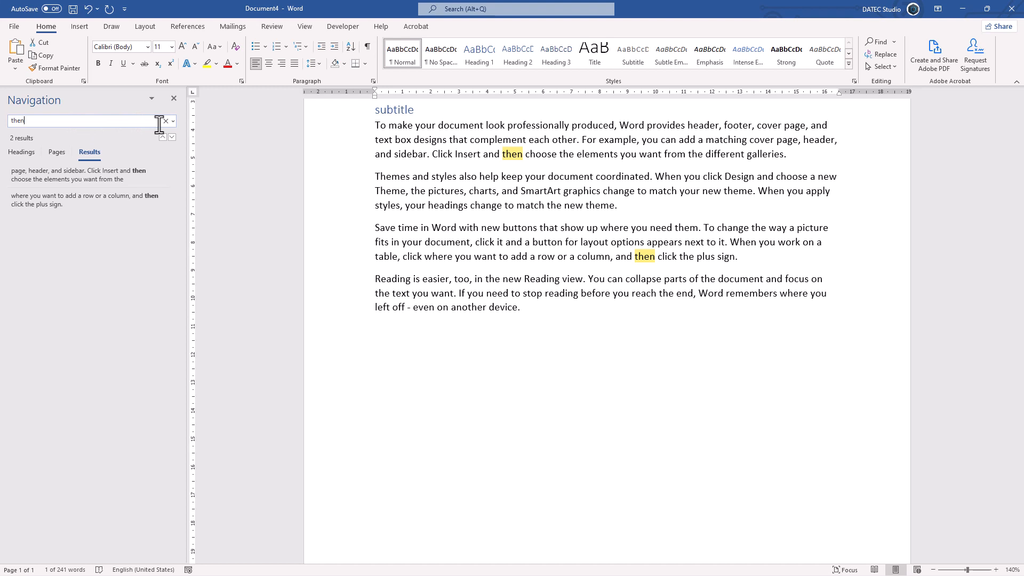
pyautogui.scroll(3, 416, 250)
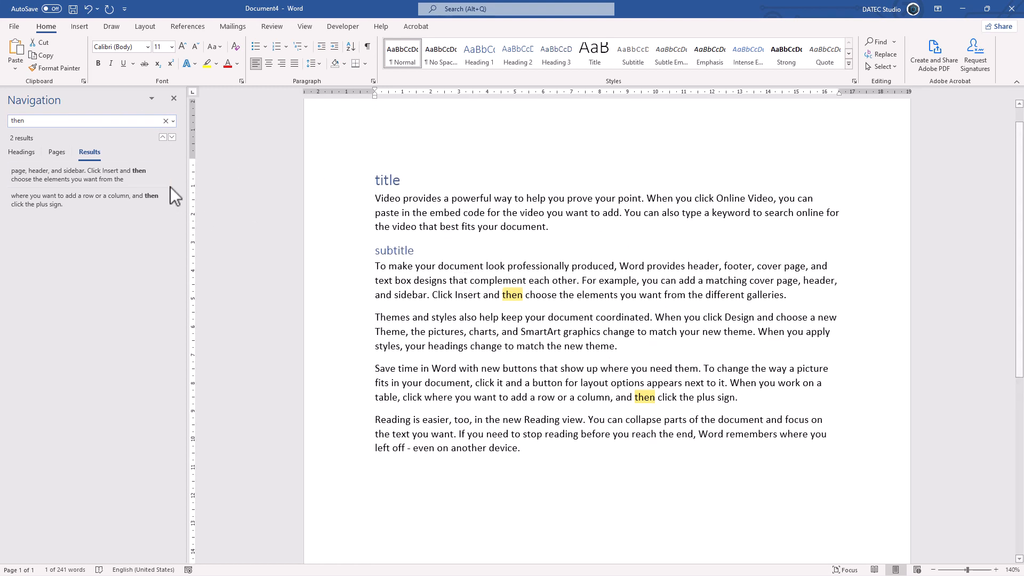
# Look at the additional search choices and open Advanced Find
pyautogui.click(173, 122)
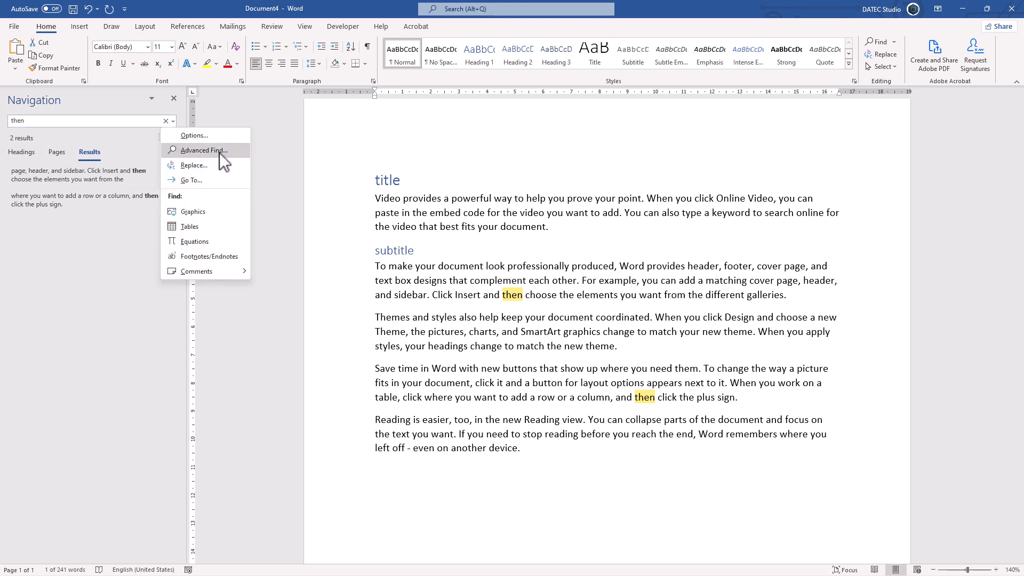
pyautogui.click(895, 42)
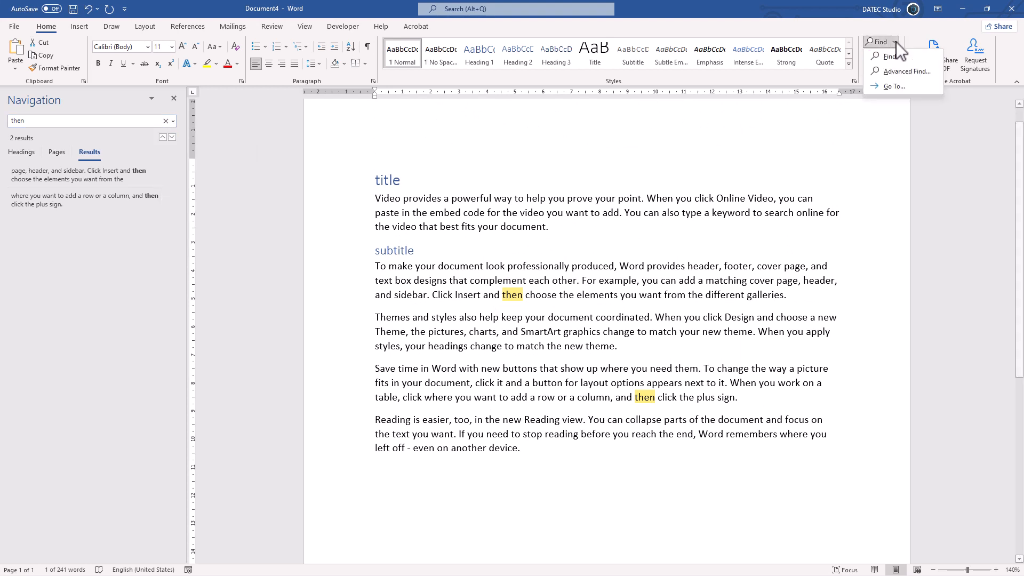
pyautogui.click(906, 78)
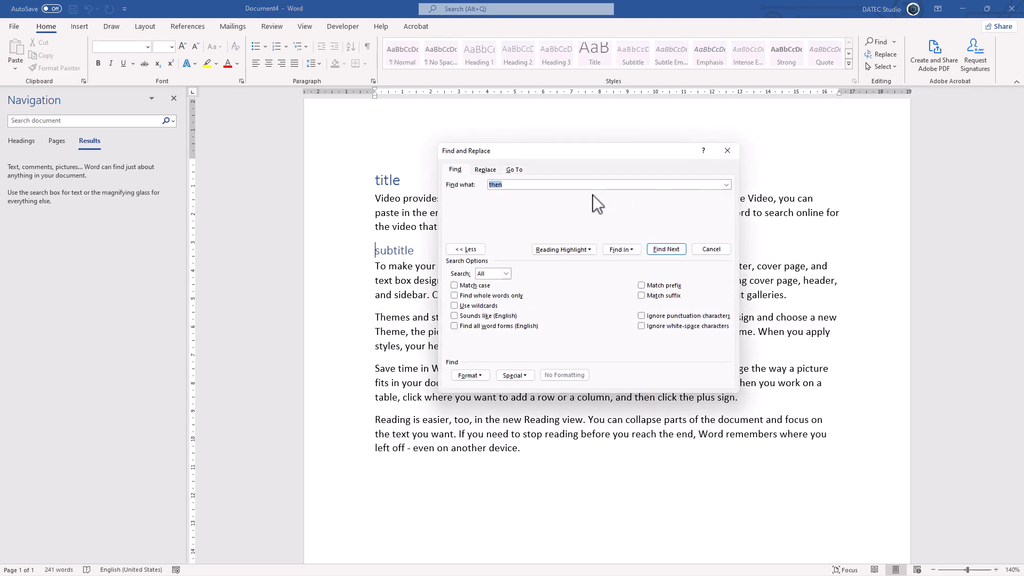
# Collapse the extra search options and examine the Reading Highlight and Find In choices
pyautogui.click(469, 250)
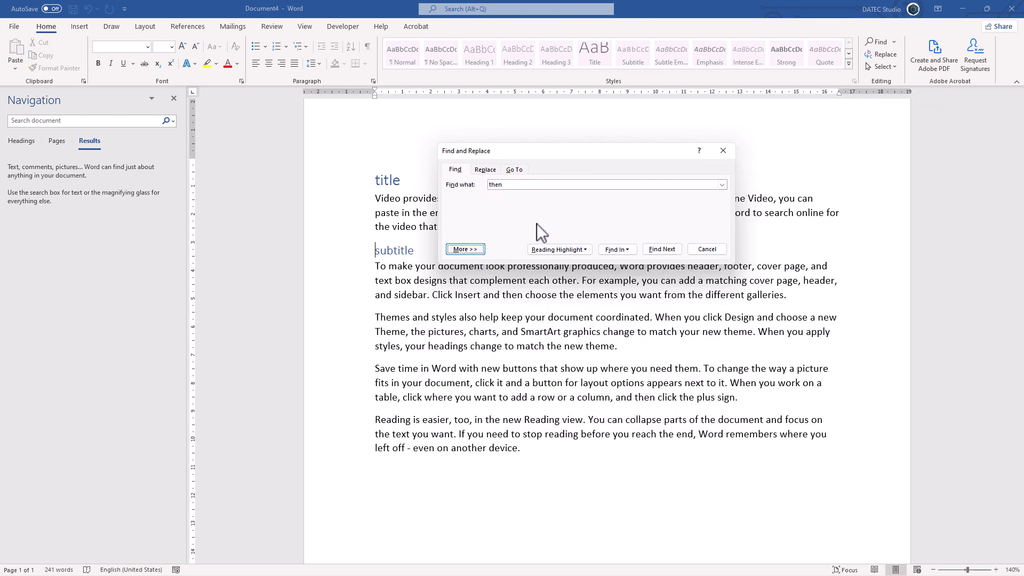
pyautogui.click(579, 250)
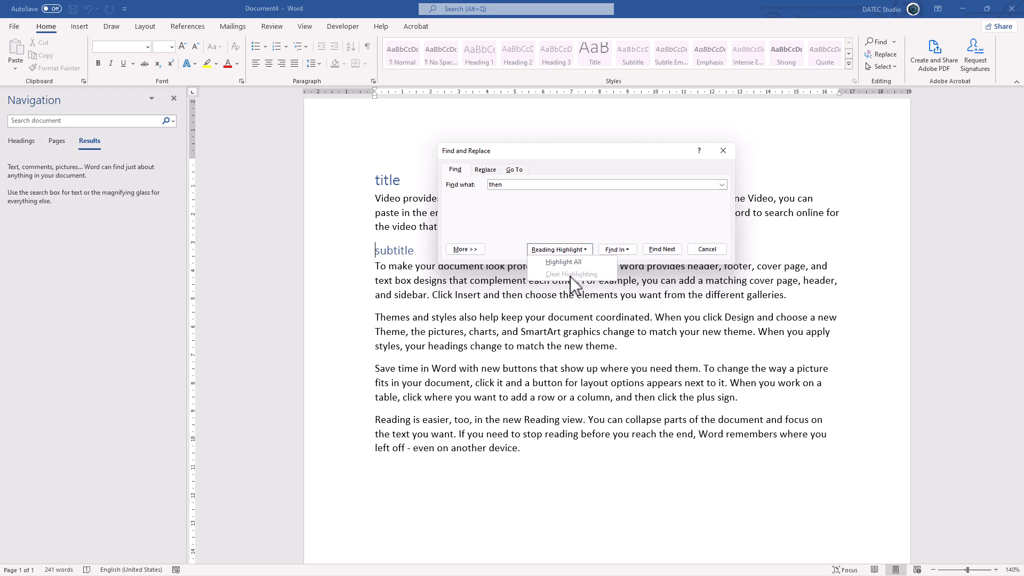
pyautogui.click(626, 249)
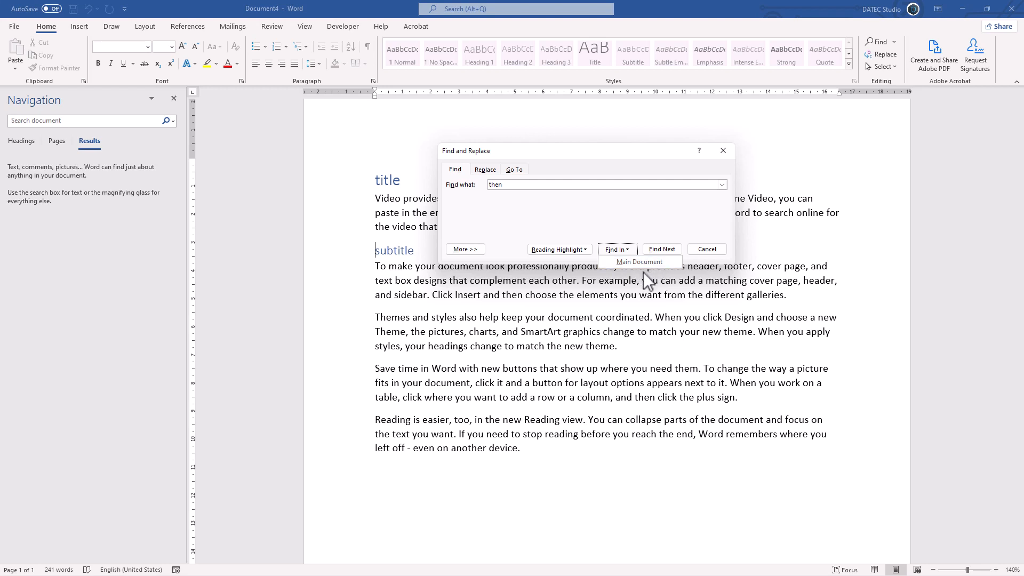
pyautogui.click(633, 228)
pyautogui.write('en')
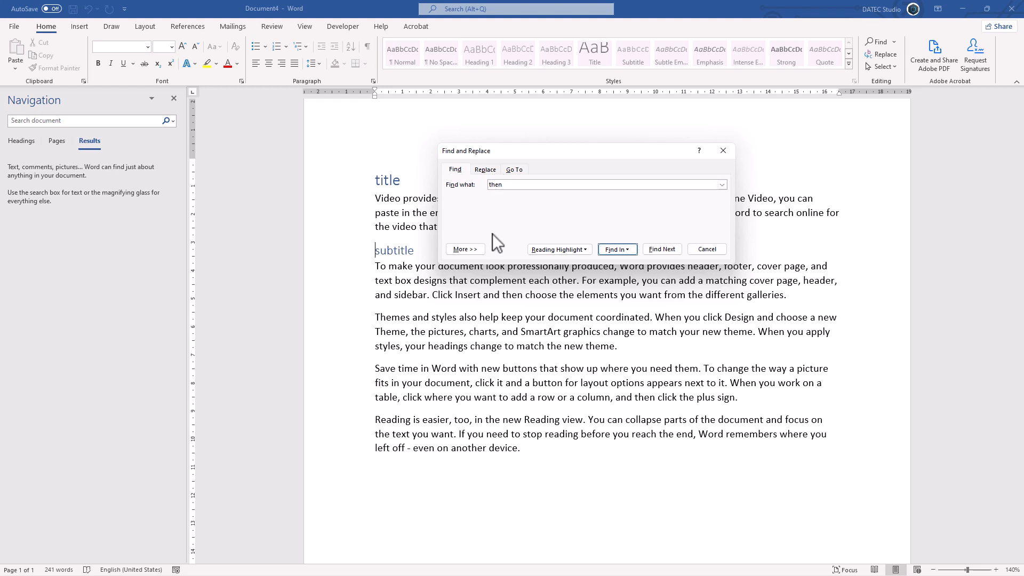
# Expand the search options, keep the search direction at All, and turn on Match case
pyautogui.click(465, 249)
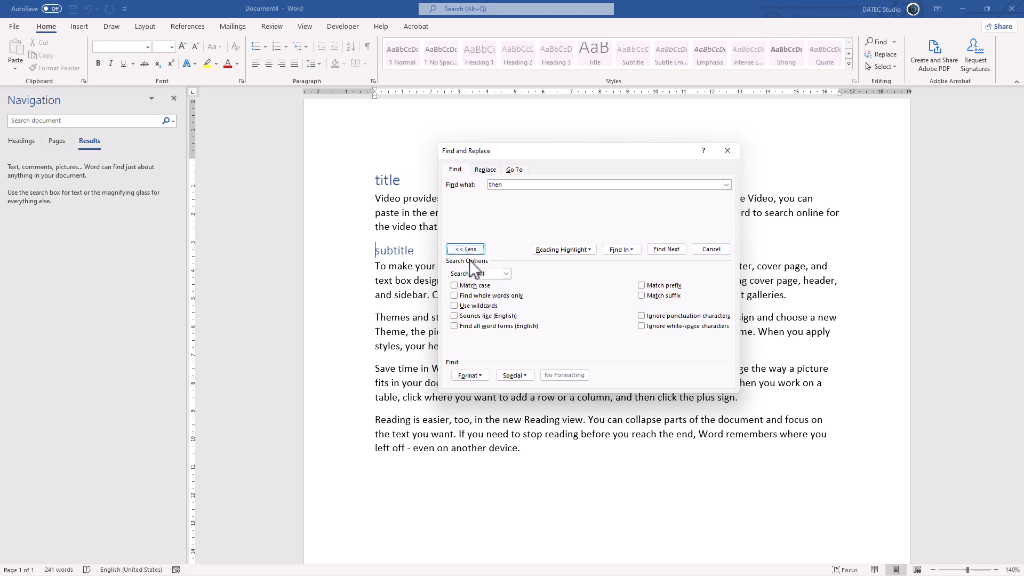
pyautogui.click(506, 275)
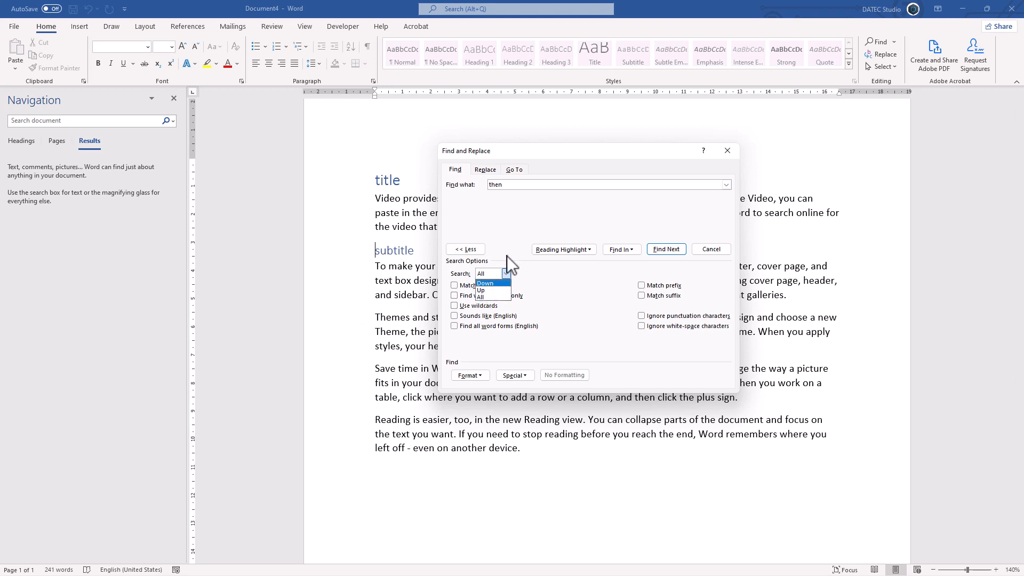
pyautogui.click(477, 297)
pyautogui.click(468, 286)
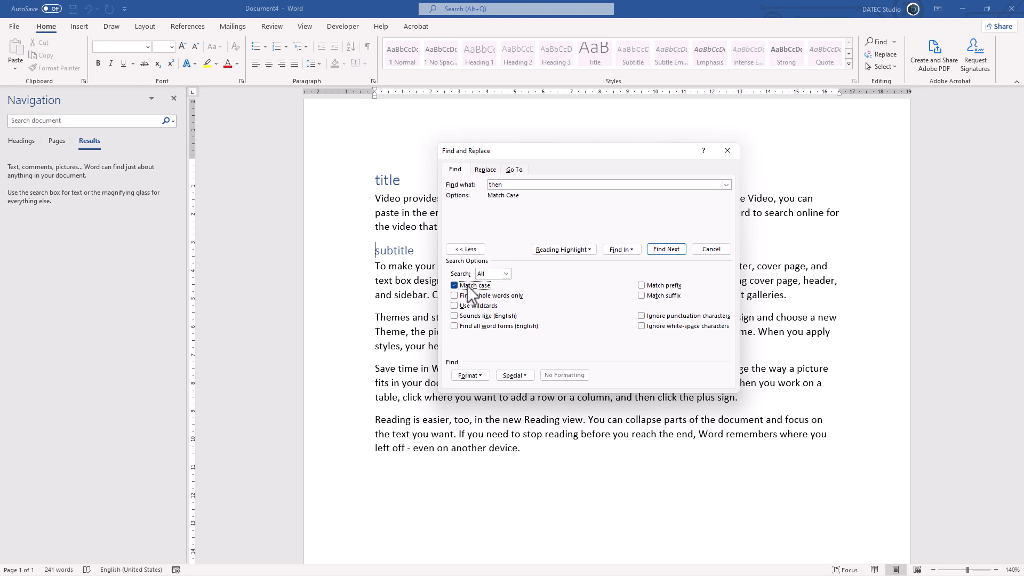
# Try the search text in different letter cases, entering "Apple", "apple" and finally "APPLE"
pyautogui.doubleClick(496, 184)
pyautogui.write('Apple')
pyautogui.hotkey('ctrl', 'a')
pyautogui.write('apple')
pyautogui.press('BackSpace')
pyautogui.press('BackSpace')
pyautogui.press('BackSpace')
pyautogui.press('BackSpace')
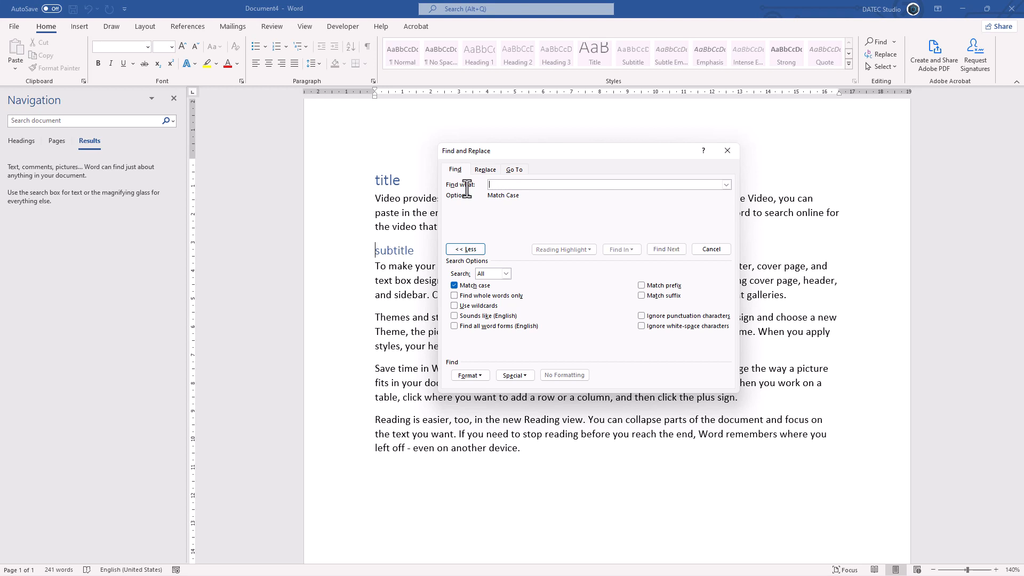
pyautogui.write('APPLE')
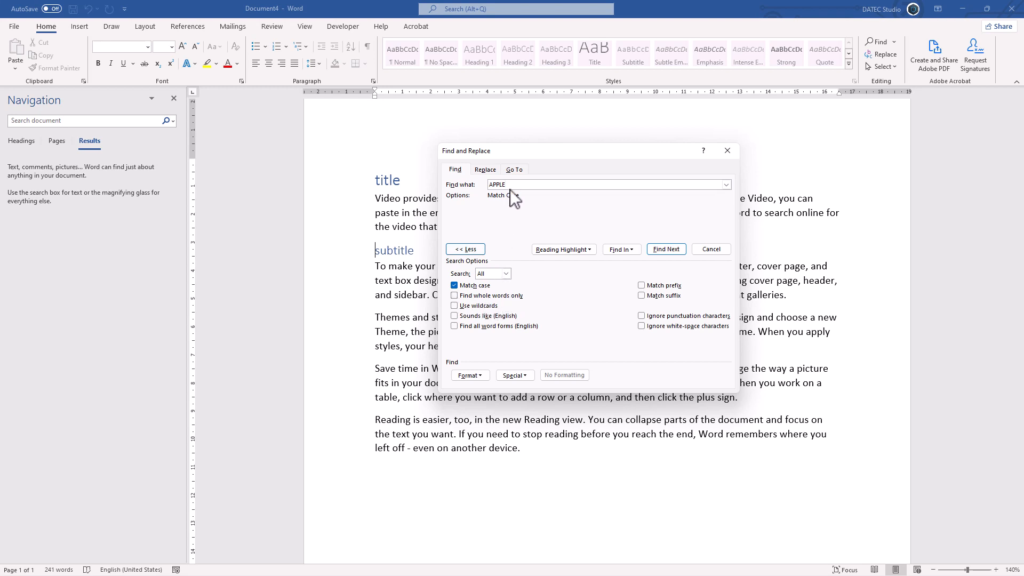
# Set the search text to "en" with Match case off, and move the dialog clear of the document text
pyautogui.moveTo(508, 185); pyautogui.dragTo(450, 190)
pyautogui.write('en')
pyautogui.click(473, 286)
pyautogui.moveTo(579, 156); pyautogui.dragTo(187, 146)
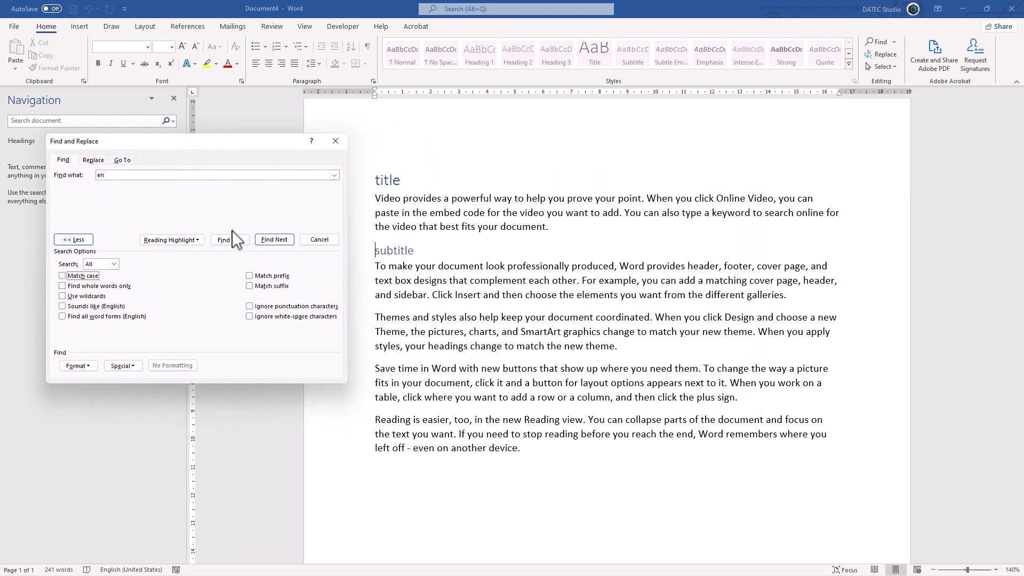
# Find the next two occurrences of "en" in the document
pyautogui.click(274, 240)
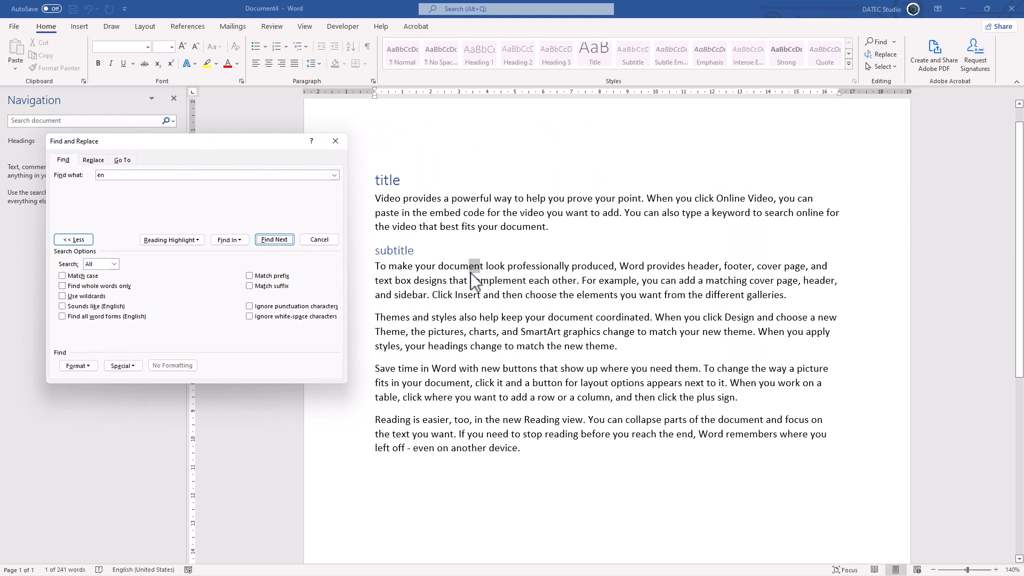
pyautogui.click(274, 240)
pyautogui.click(383, 198)
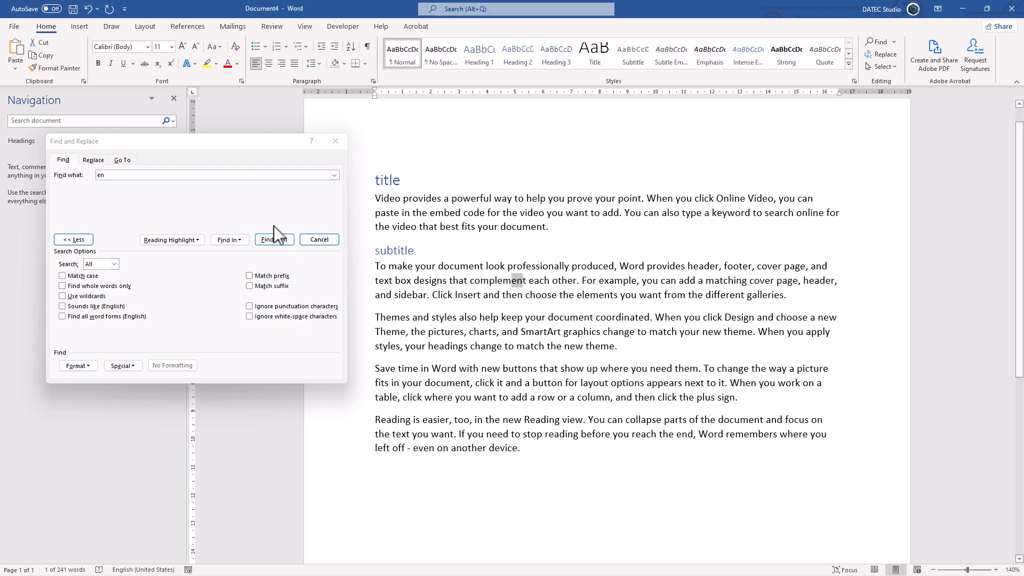
pyautogui.click(196, 239)
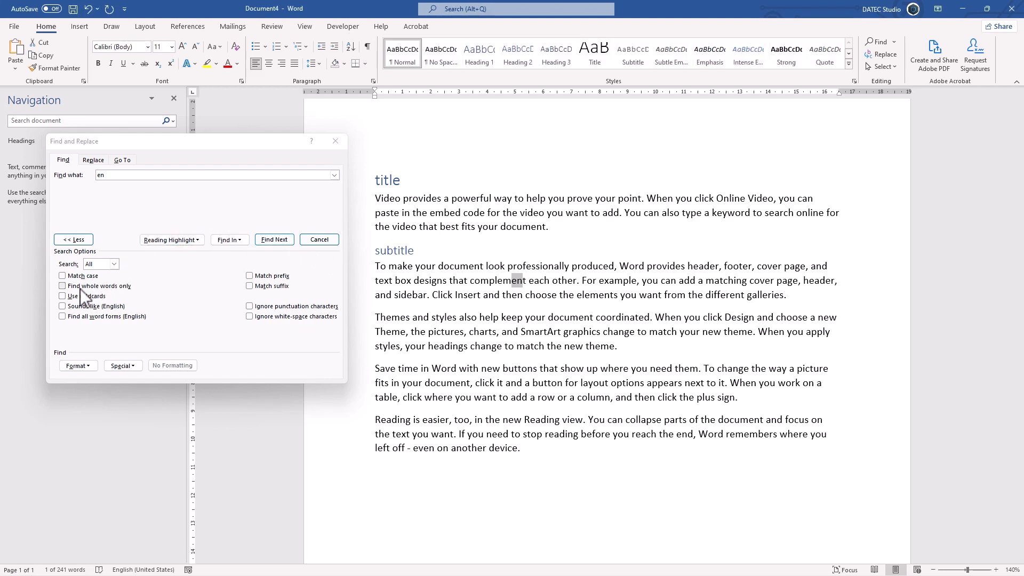
# Search for "en" with Find whole words only enabled, clear that option again and close the dialog
pyautogui.click(107, 287)
pyautogui.click(274, 239)
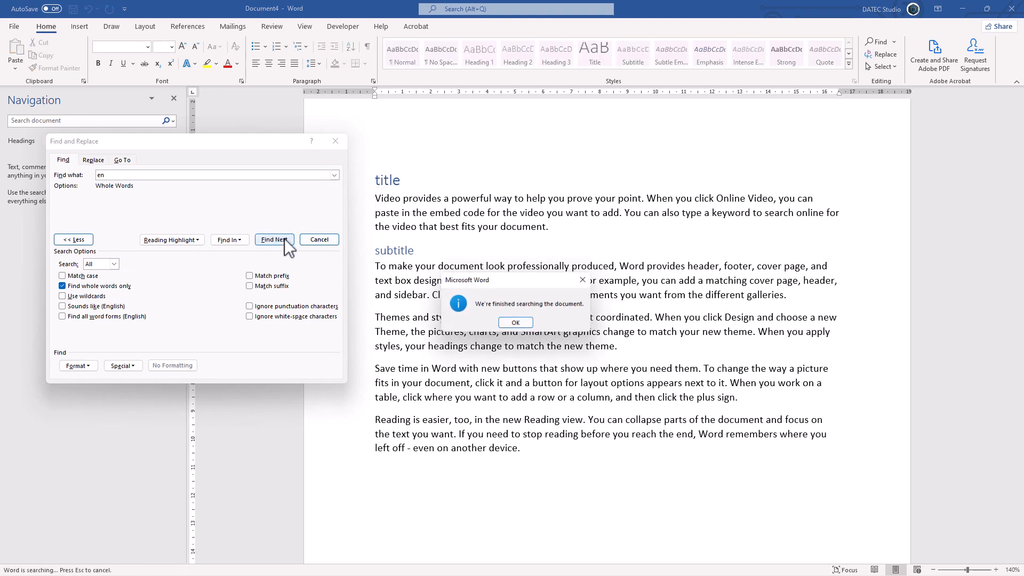
pyautogui.click(516, 323)
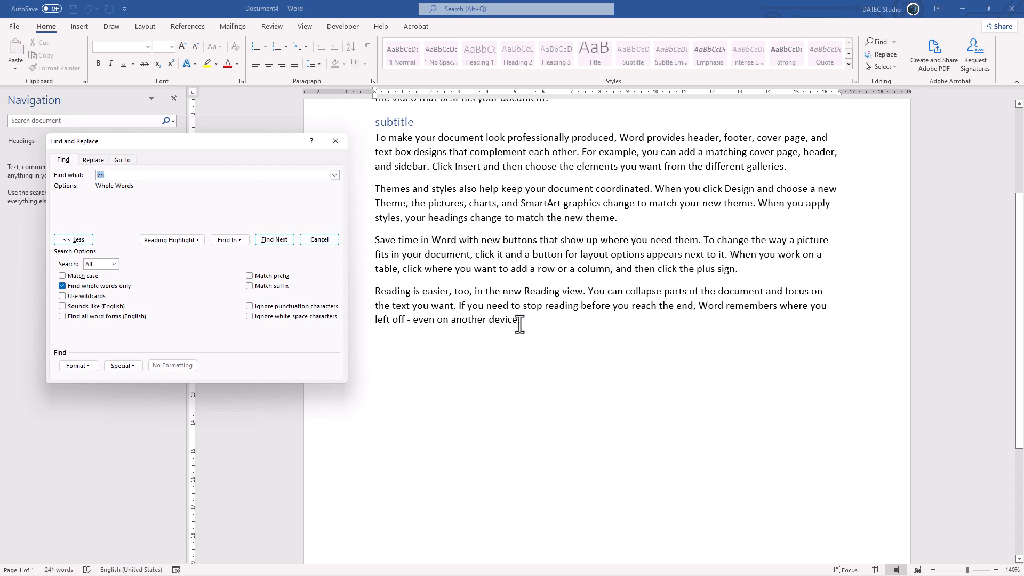
pyautogui.click(97, 286)
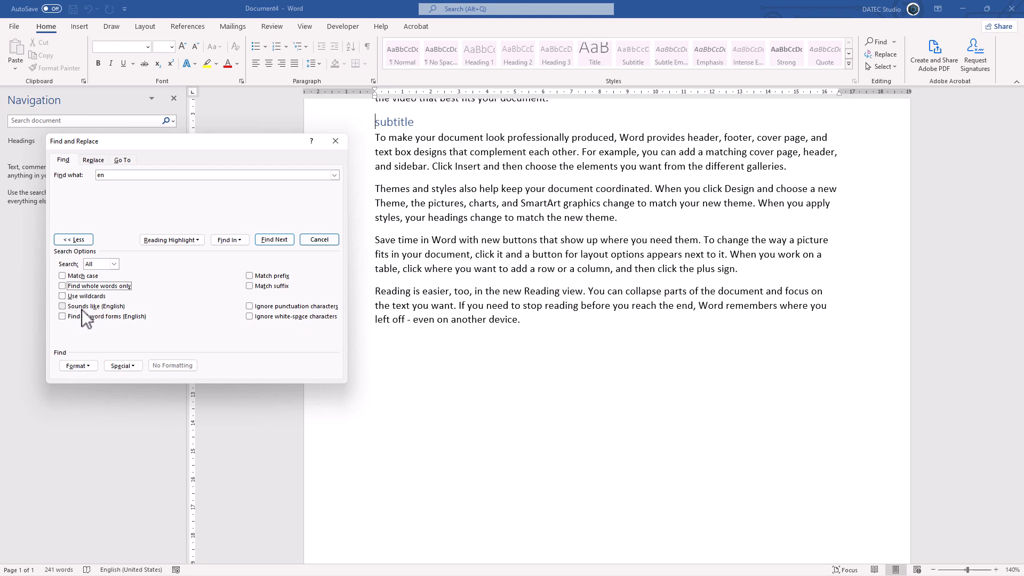
pyautogui.click(319, 239)
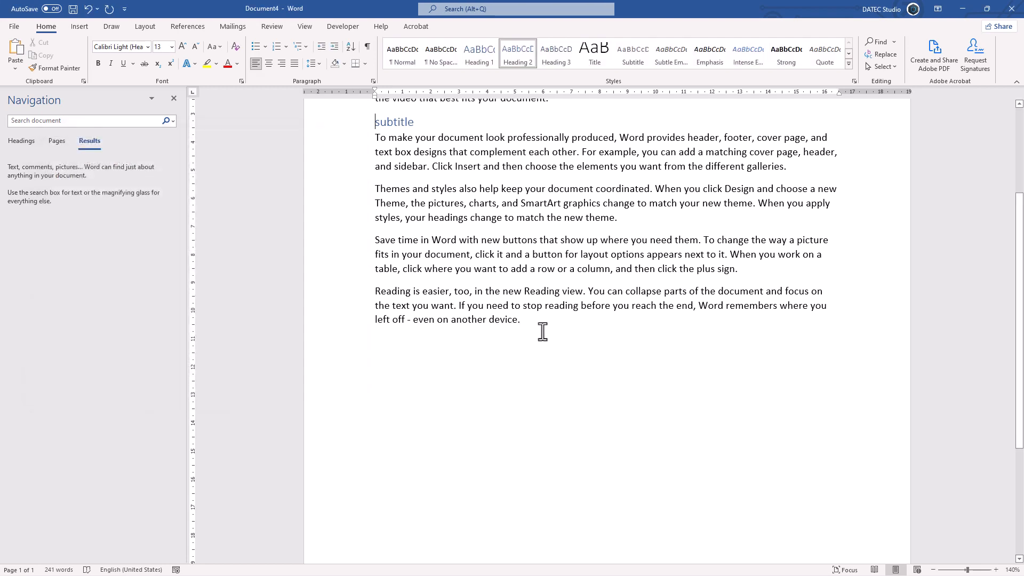
# Add two lines at the end of the document reading "See sea" and "Deer dear"
pyautogui.click(535, 327)
pyautogui.press('Return')
pyautogui.write('see sea')
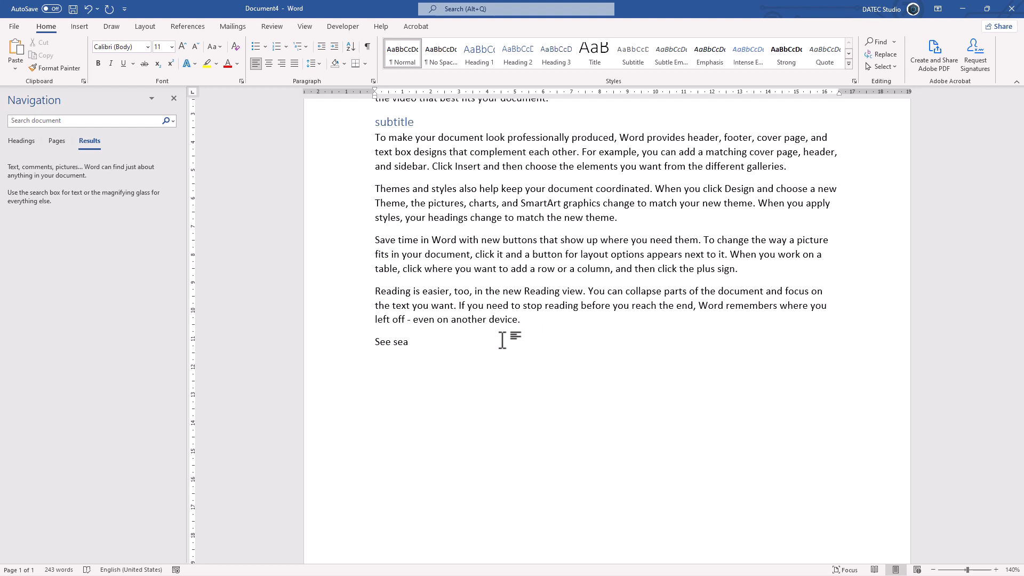
pyautogui.write(' deer dear')
pyautogui.scroll(2, 474, 256)
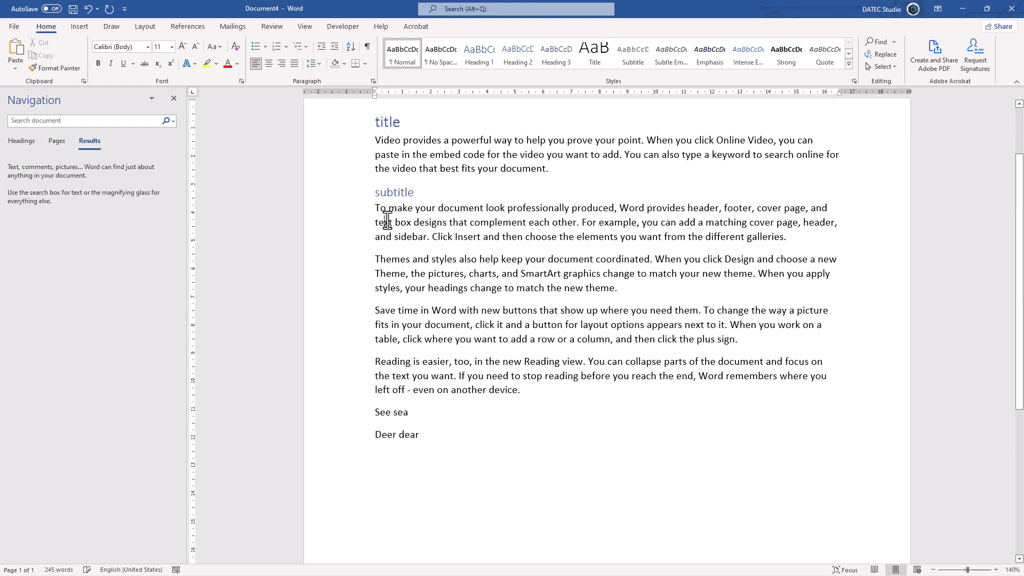
# Search for "see" using Sounds like (English) instead of whole words, find two matches, clear the option and close the dialog
pyautogui.click(895, 44)
pyautogui.click(901, 71)
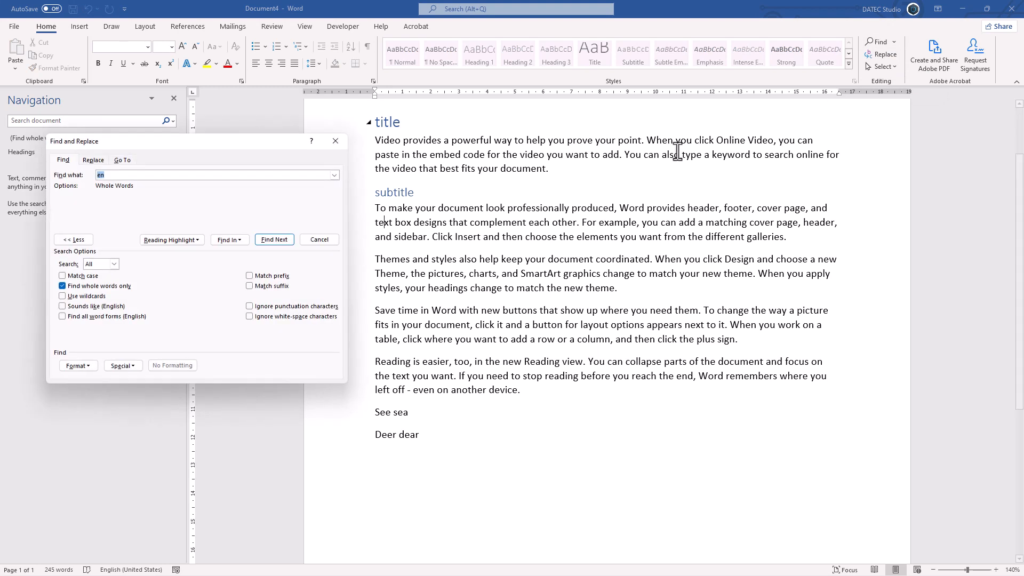
pyautogui.write('see')
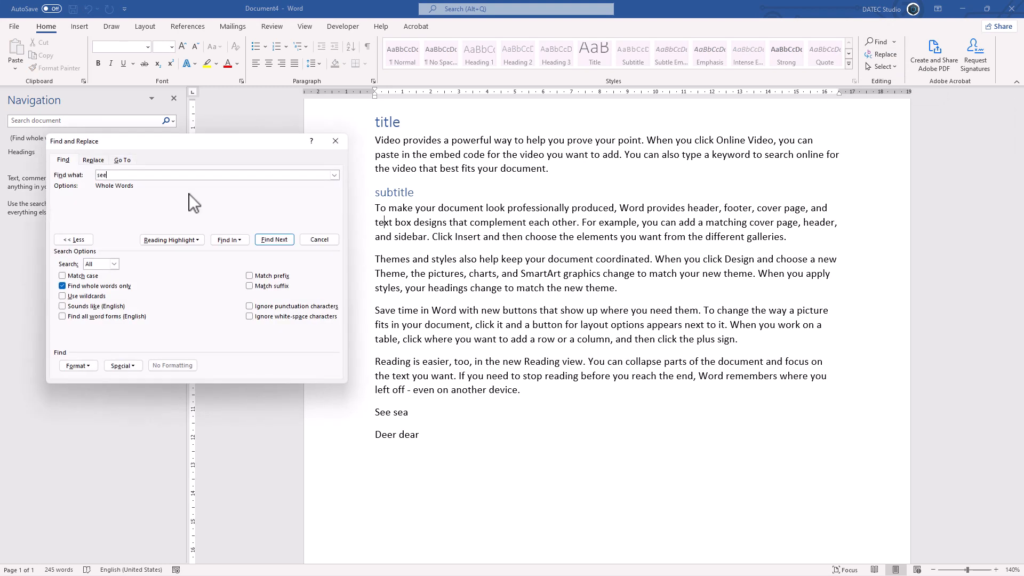
pyautogui.click(80, 286)
pyautogui.click(87, 306)
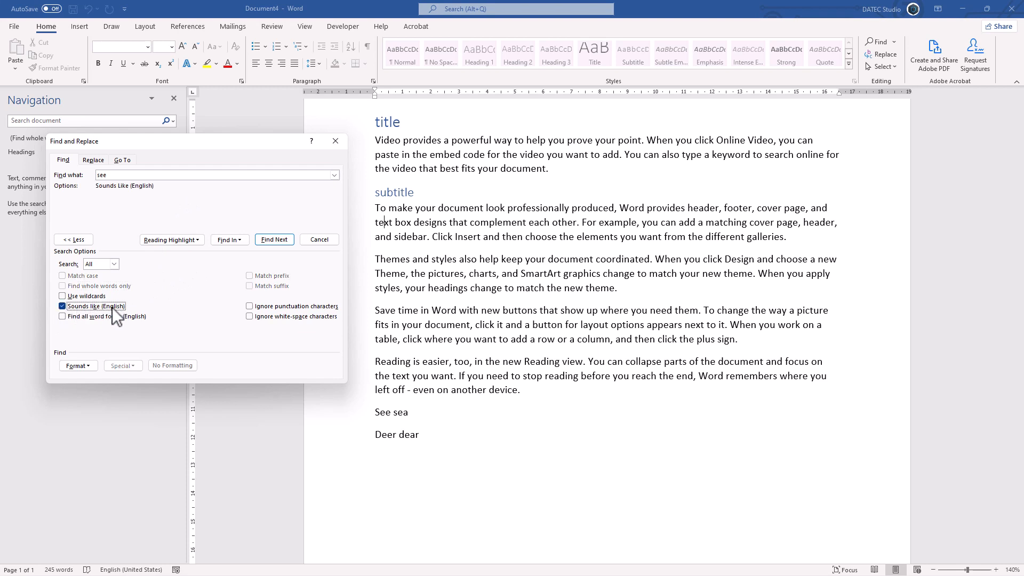
pyautogui.click(272, 240)
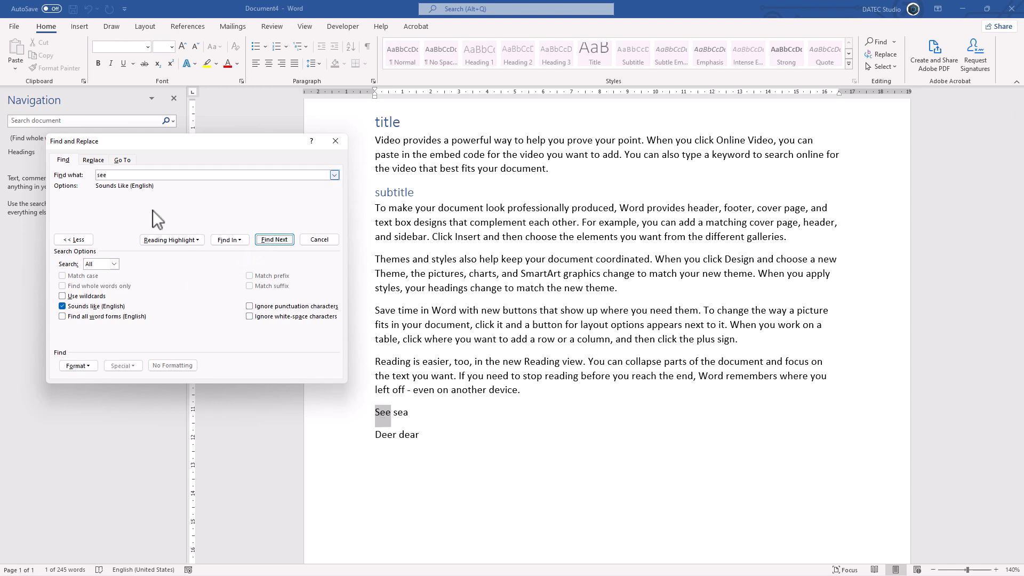
pyautogui.click(270, 239)
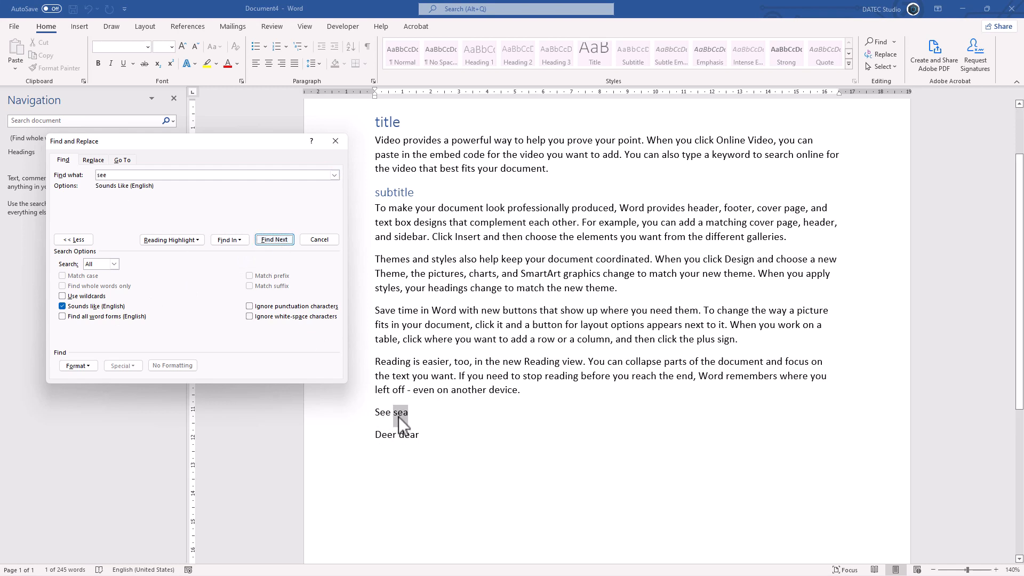
pyautogui.moveTo(112, 175); pyautogui.dragTo(92, 177)
pyautogui.click(104, 307)
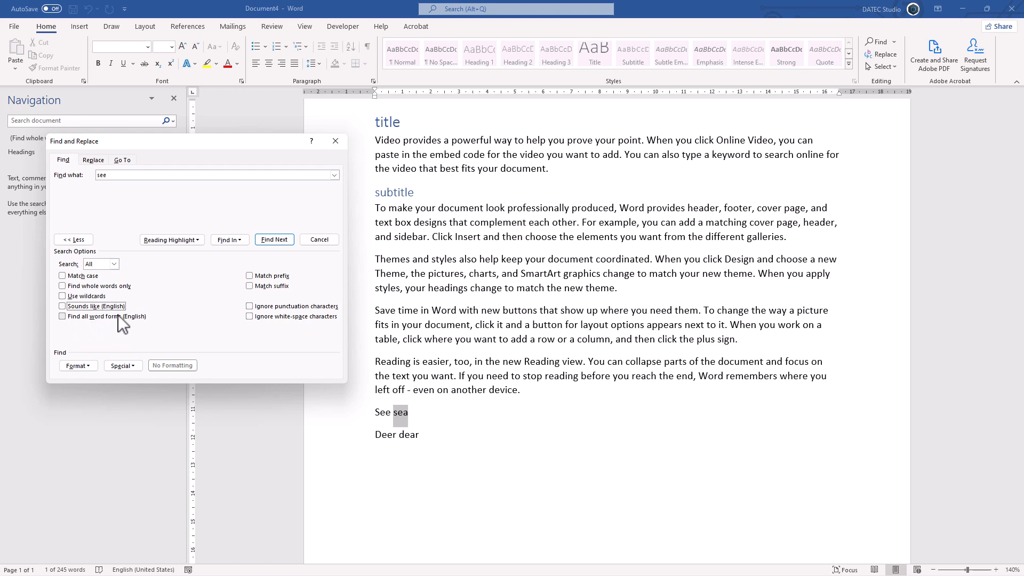
pyautogui.click(326, 243)
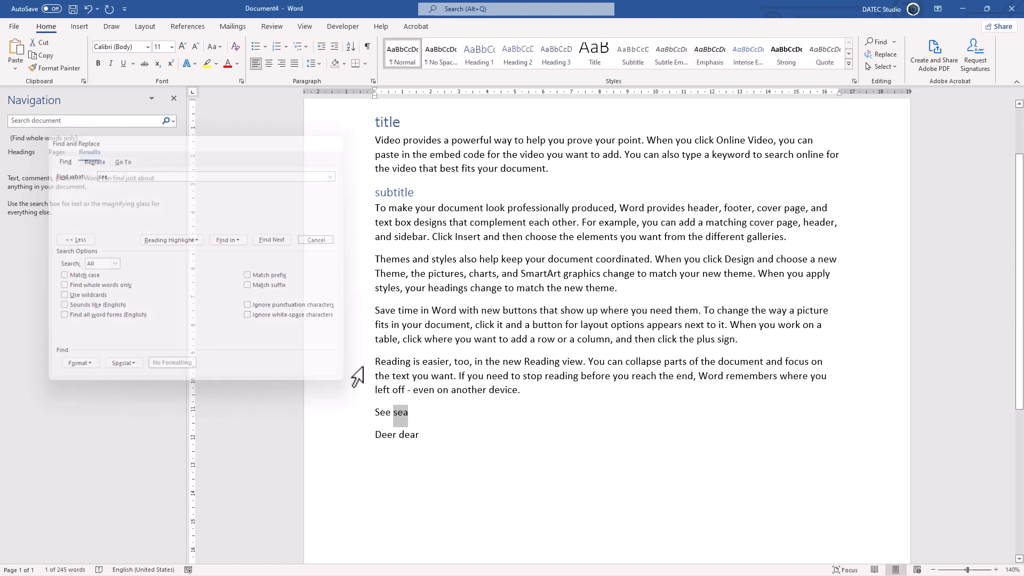
# Add a line reading "Meet met" below "Deer dear" at the end of the document
pyautogui.click(430, 436)
pyautogui.write('meet')
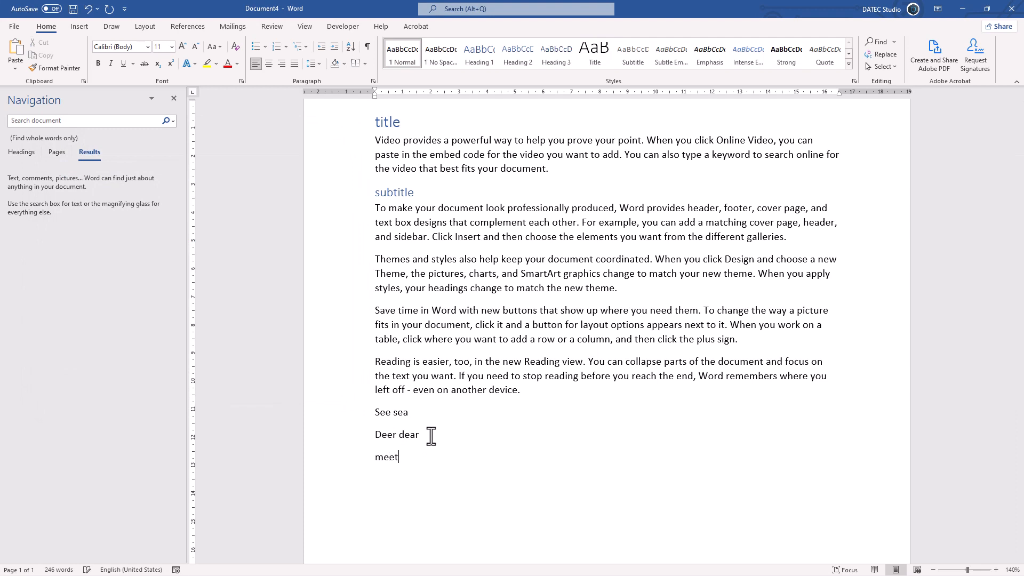
pyautogui.write(' met')
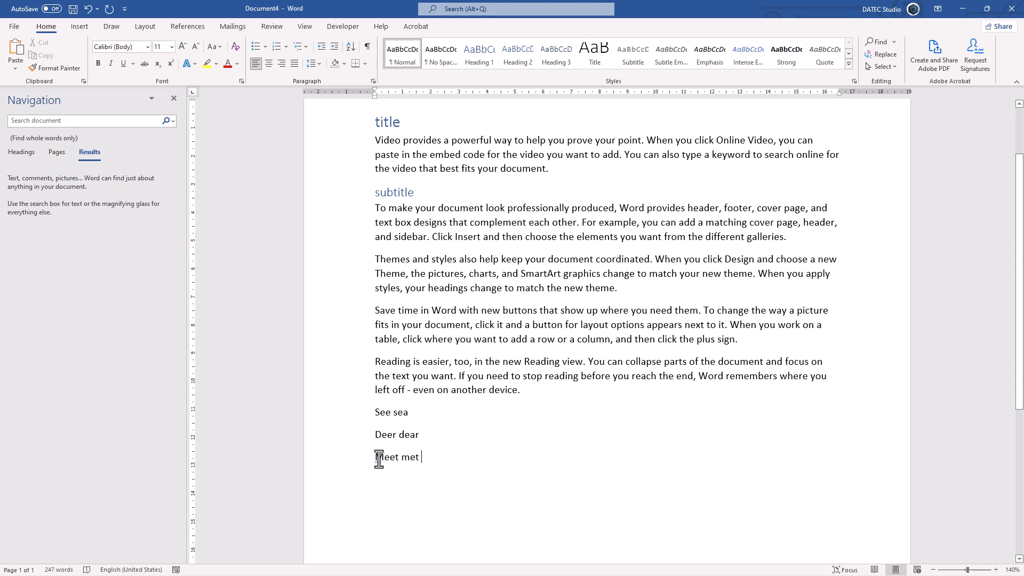
# Search for "met" from the start of the first paragraph with Sounds like (English) off, continuing to the document's end
pyautogui.click(375, 141)
pyautogui.click(895, 43)
pyautogui.click(892, 72)
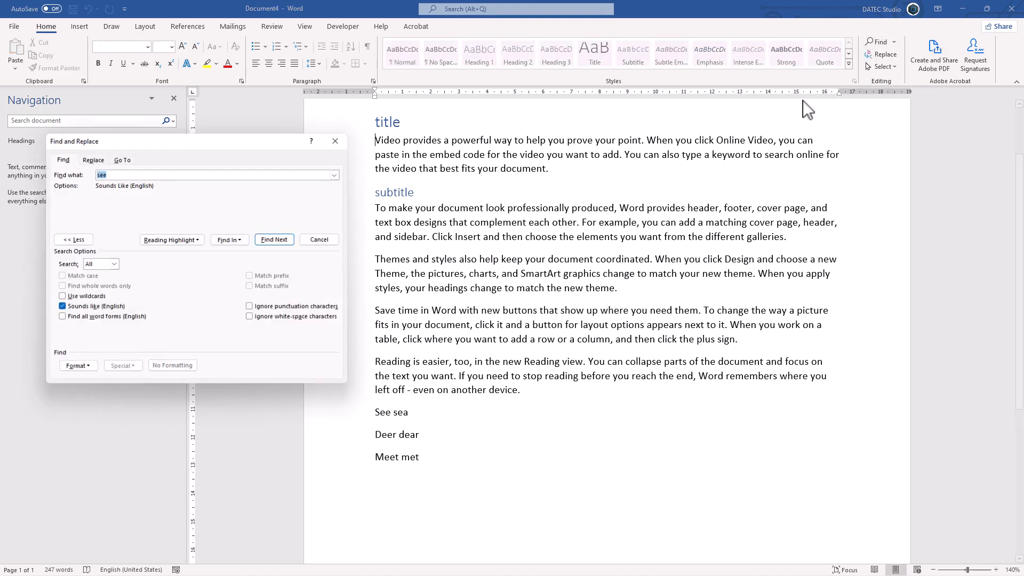
pyautogui.write('met')
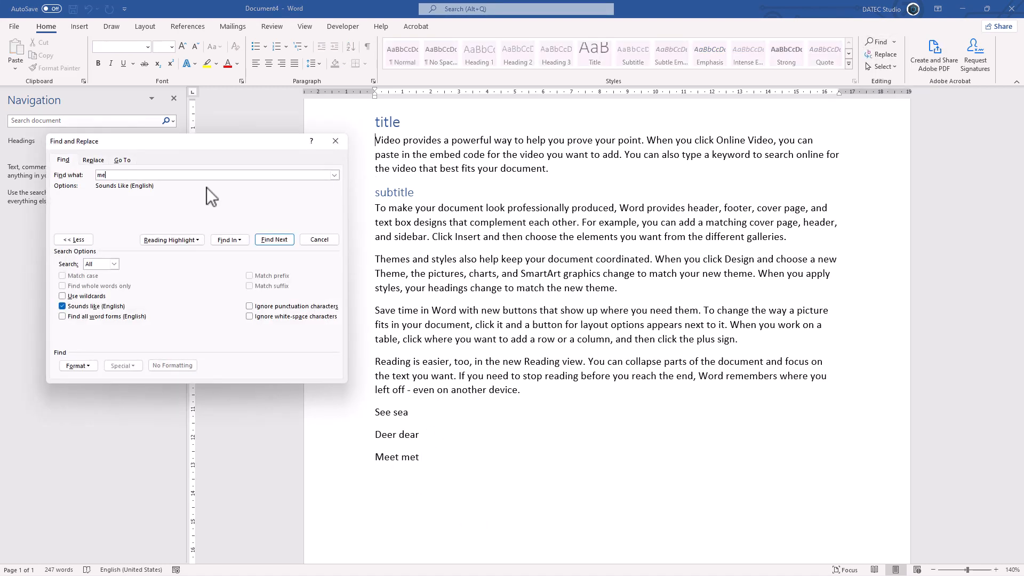
pyautogui.click(76, 304)
pyautogui.click(274, 240)
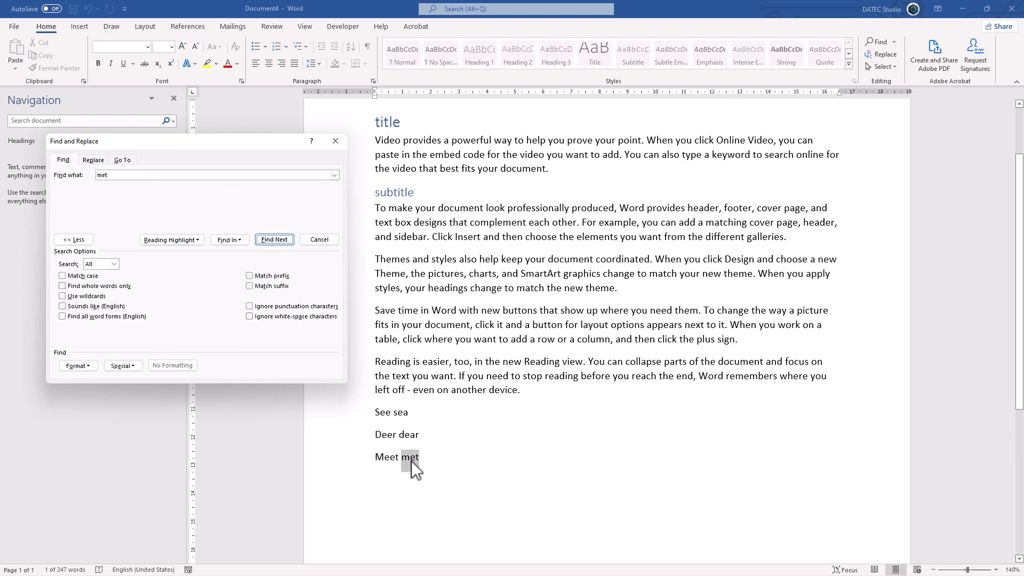
pyautogui.click(274, 239)
pyautogui.click(504, 320)
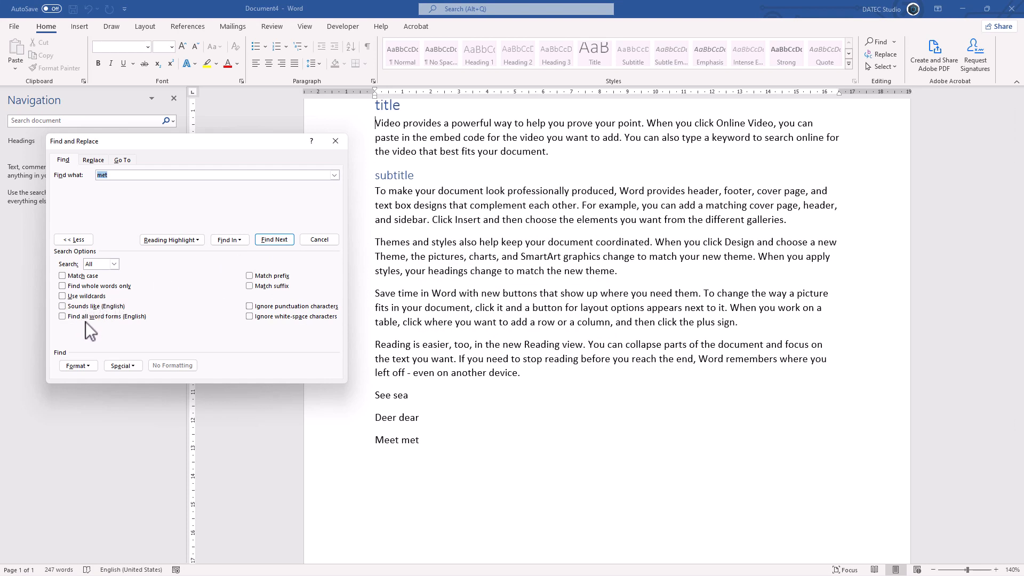
# Search the whole document for "met" with Find all word forms (English) enabled, and clear that option again
pyautogui.click(100, 318)
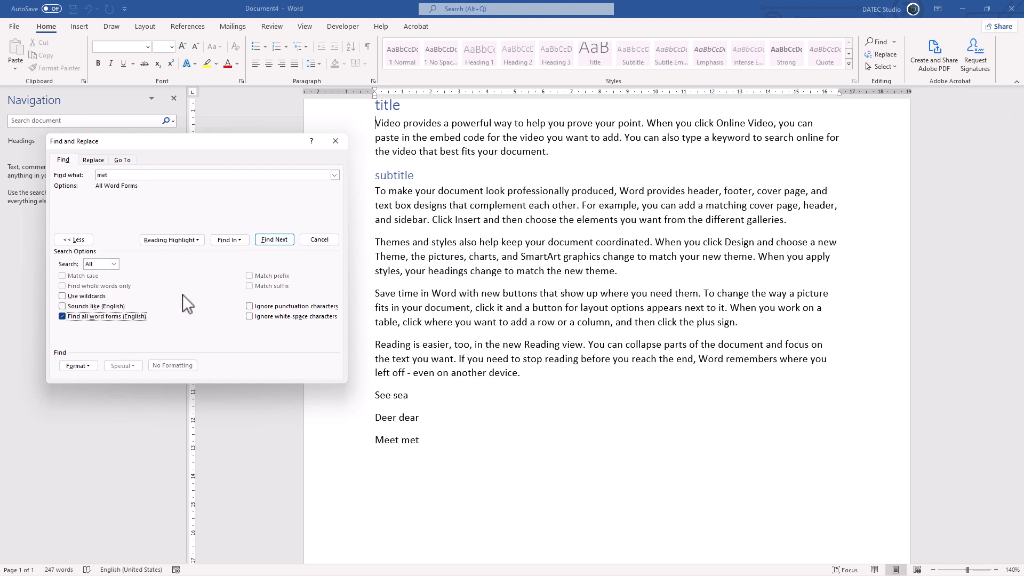
pyautogui.click(274, 239)
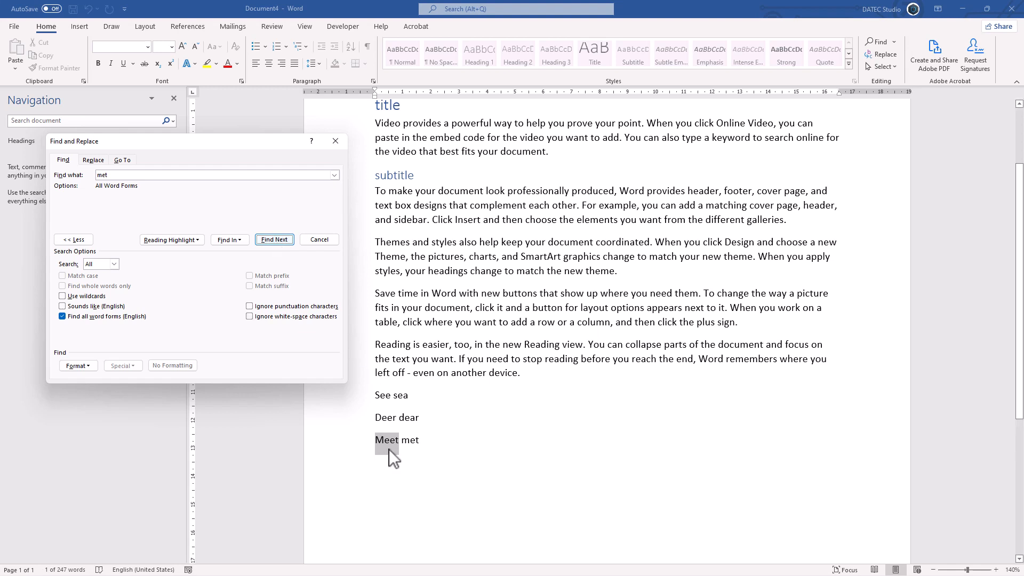
pyautogui.click(287, 239)
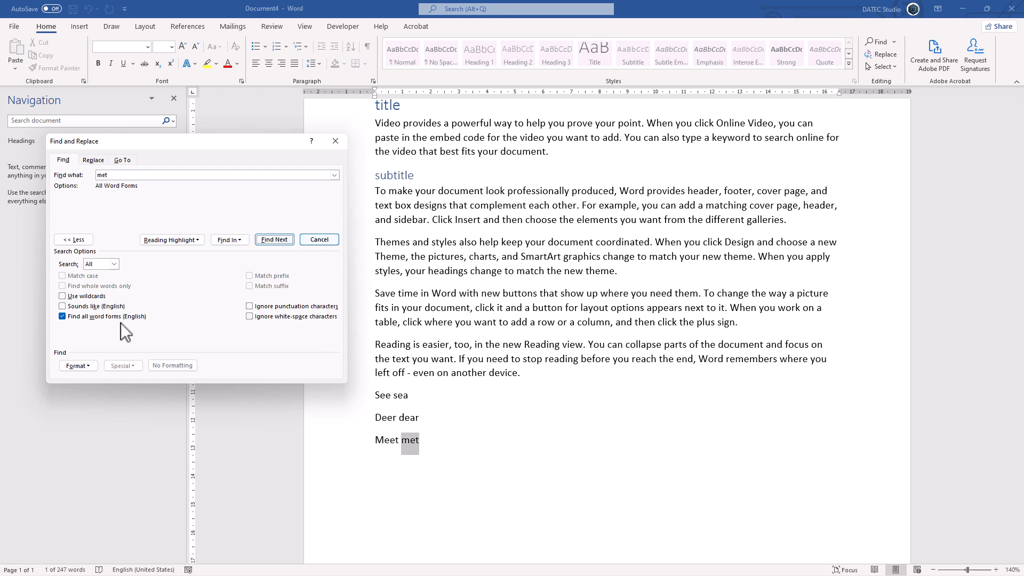
pyautogui.click(278, 241)
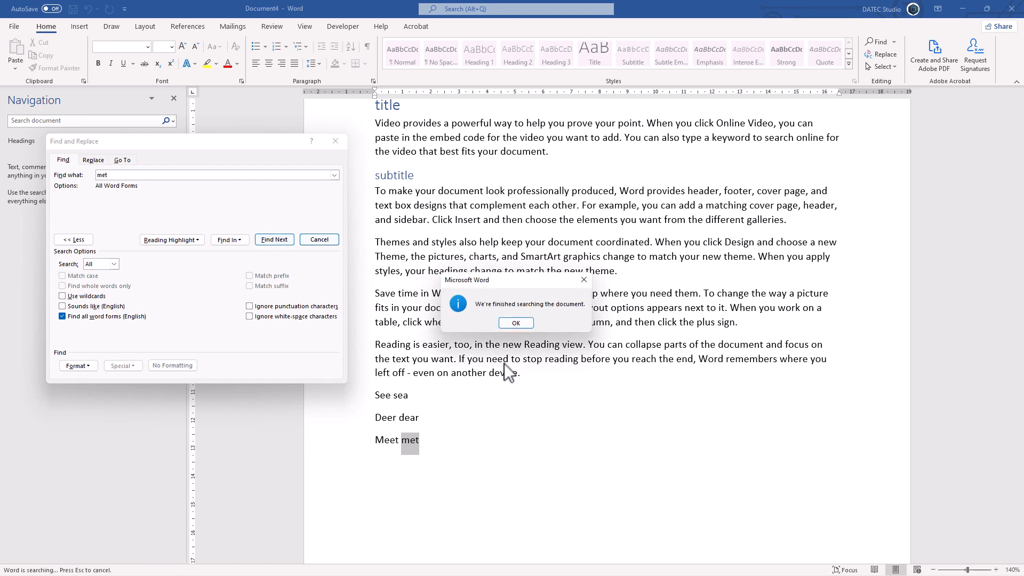
pyautogui.click(516, 322)
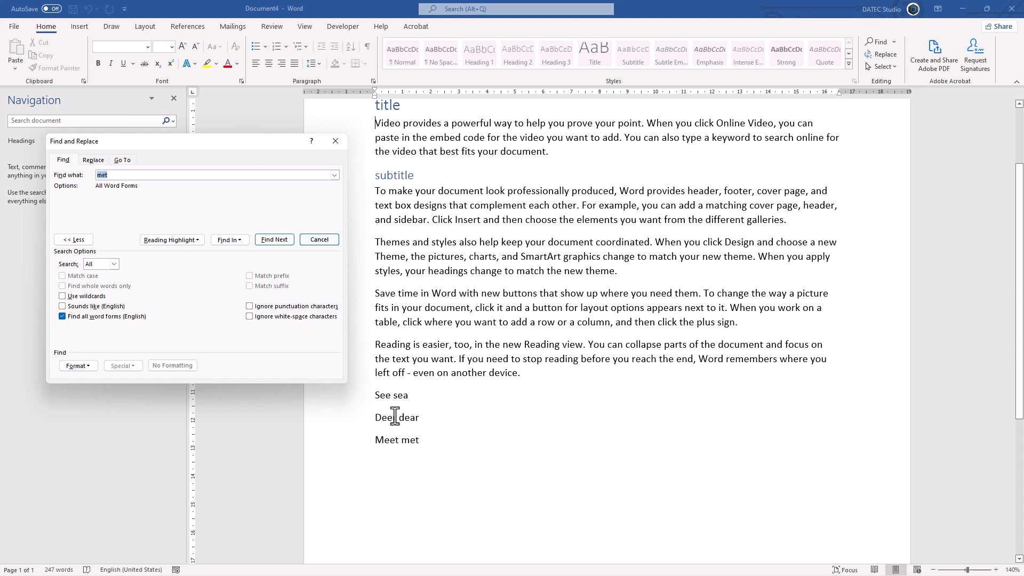
pyautogui.click(106, 318)
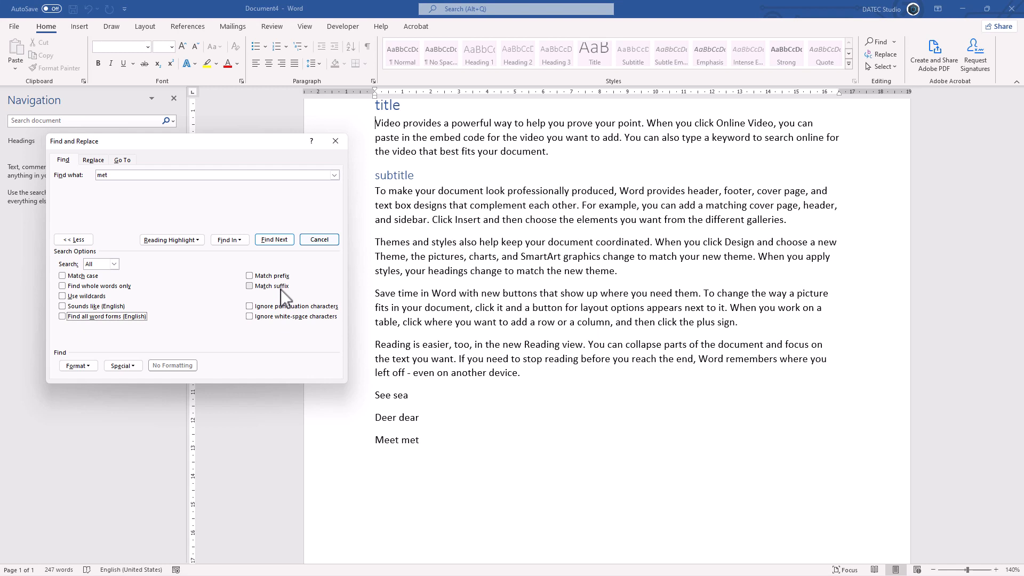
# Try enabling Find all word forms (English), and Match case together with Match prefix, clearing the options again
pyautogui.click(92, 319)
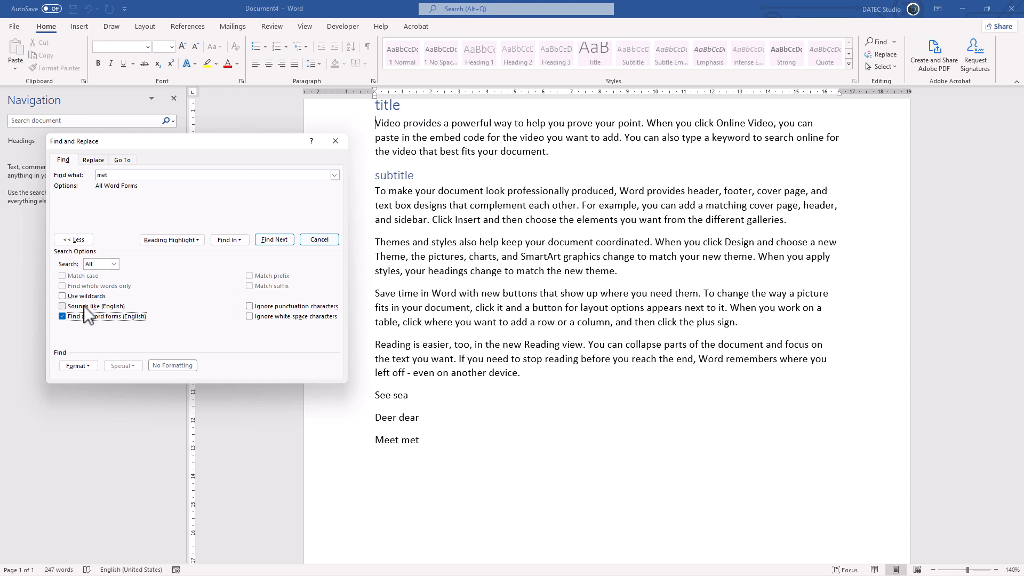
pyautogui.click(72, 315)
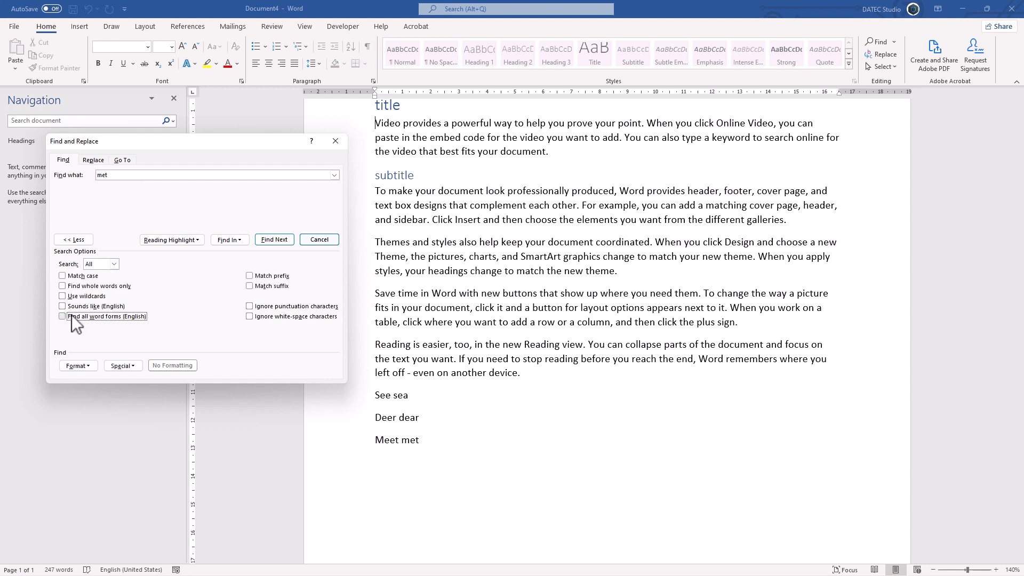
pyautogui.click(78, 277)
pyautogui.click(255, 277)
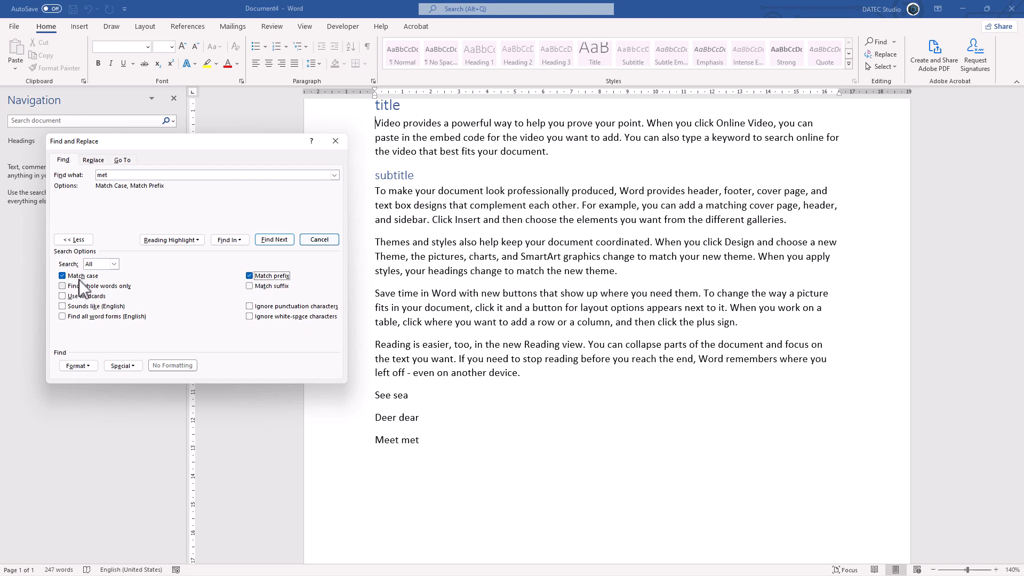
pyautogui.click(79, 278)
pyautogui.click(267, 277)
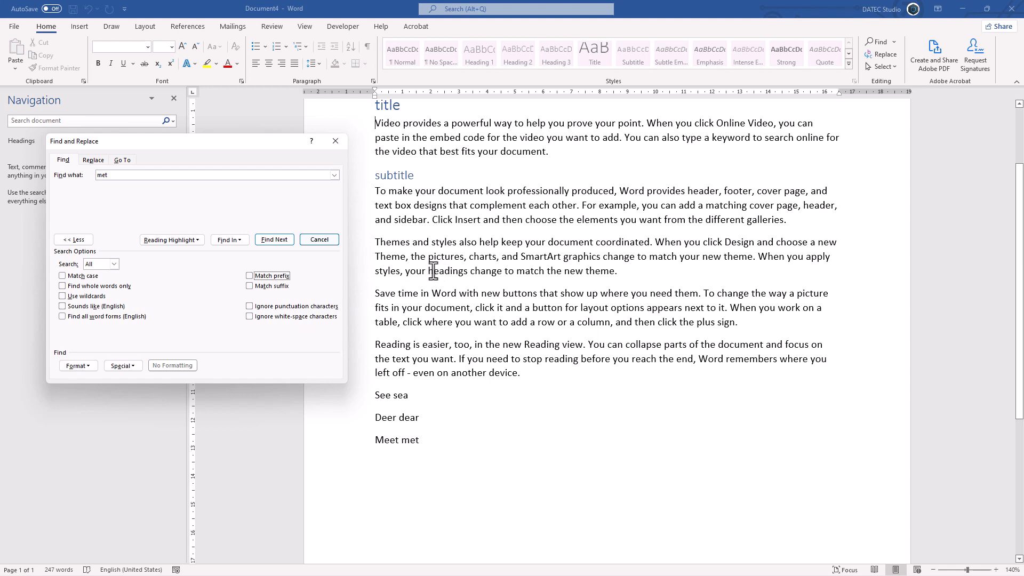
# Search the whole document for "ing" with Match suffix enabled, and close the dialog
pyautogui.click(283, 289)
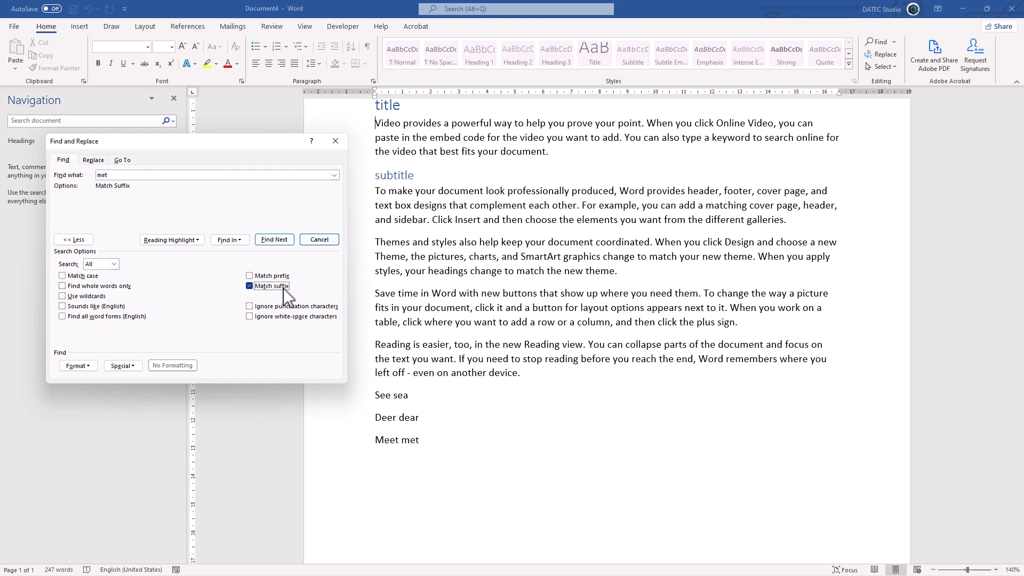
pyautogui.moveTo(140, 178); pyautogui.dragTo(47, 175)
pyautogui.write('ing')
pyautogui.click(272, 241)
pyautogui.click(279, 242)
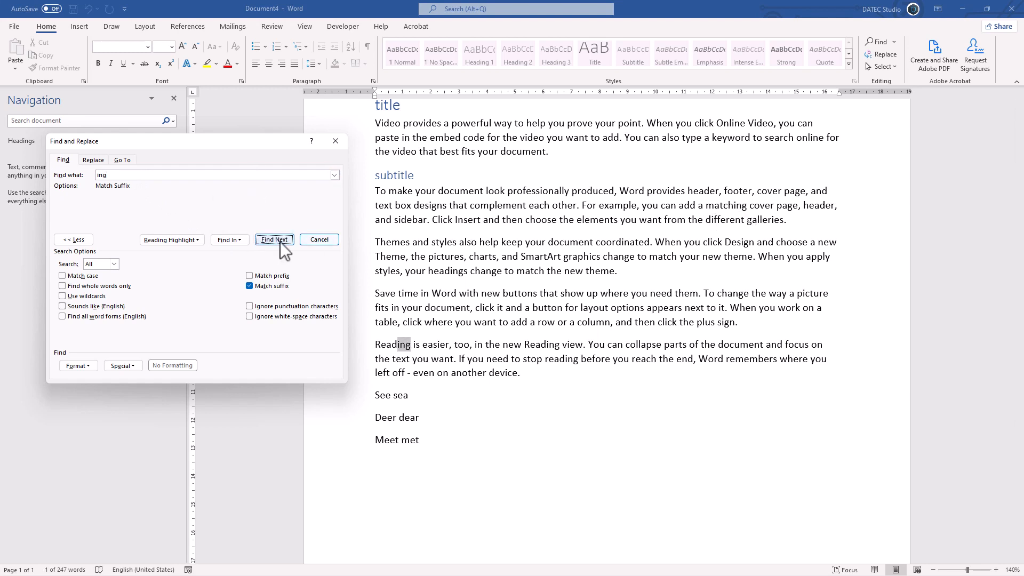
pyautogui.click(282, 242)
pyautogui.click(284, 240)
pyautogui.click(283, 239)
pyautogui.click(510, 323)
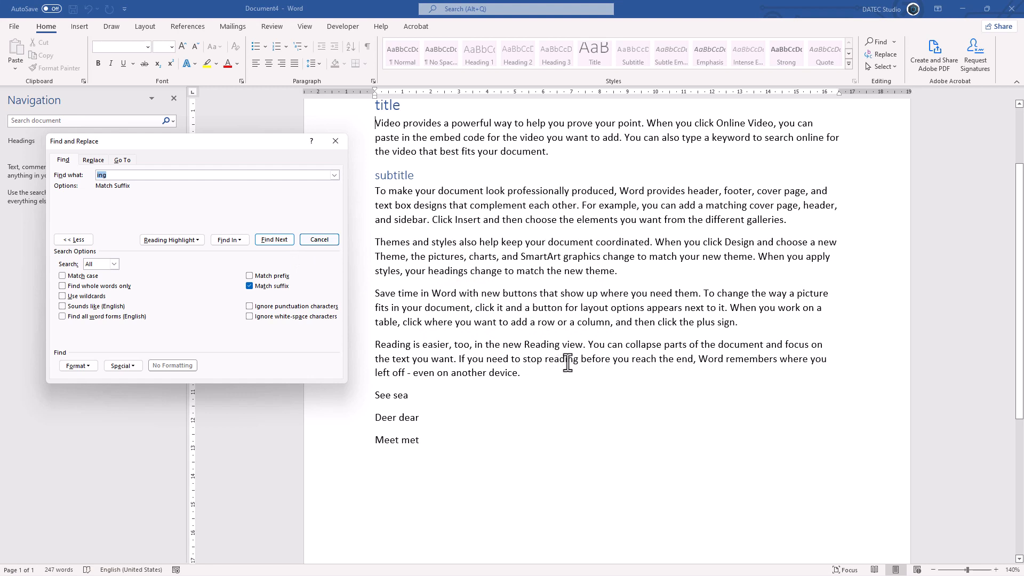
pyautogui.click(327, 243)
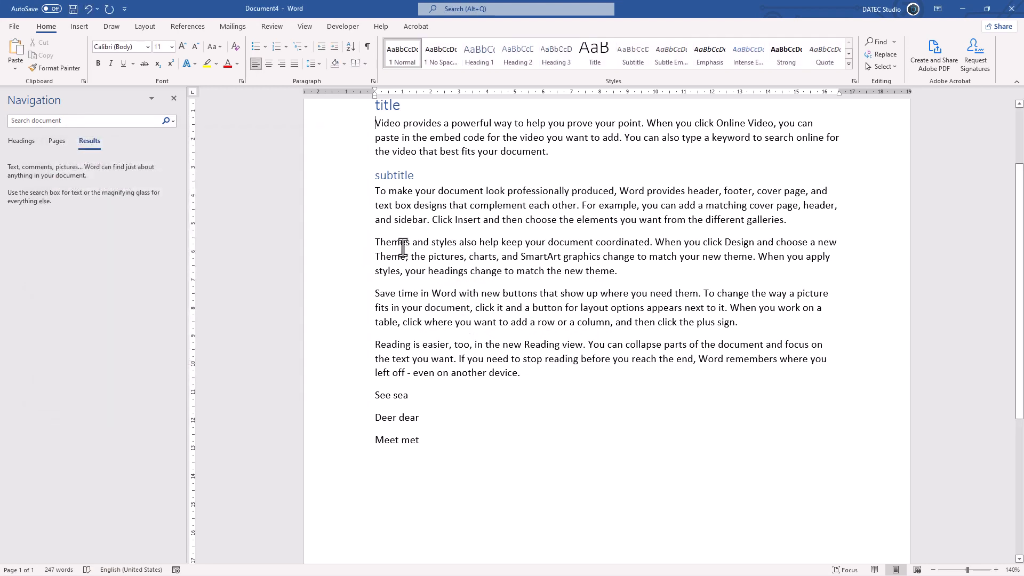
# Insert a line reading "Inger finger" above the "Themes and styles" paragraph and select "ing" inside "finger"
pyautogui.click(378, 242)
pyautogui.press('Return')
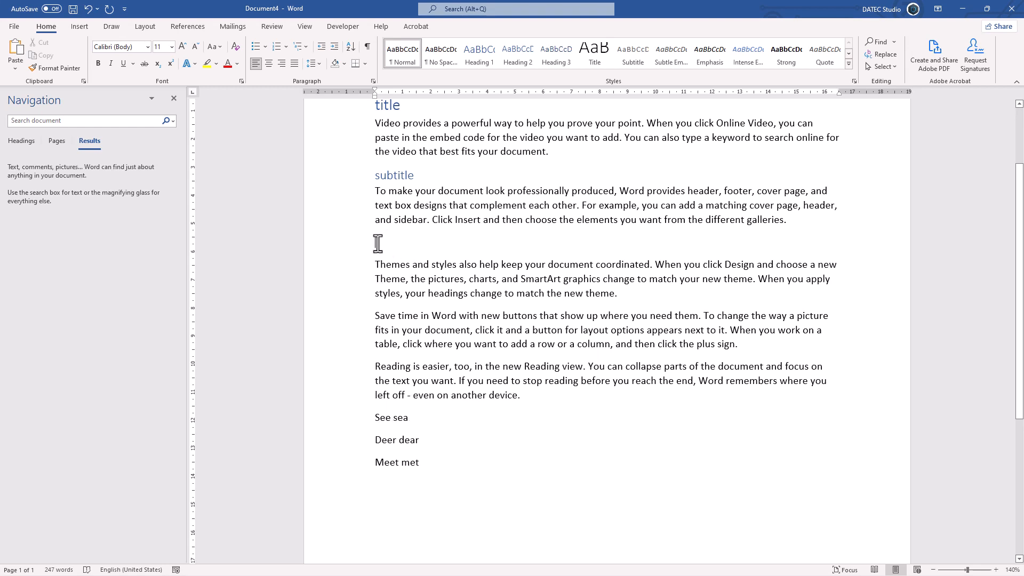
pyautogui.write('Inger ')
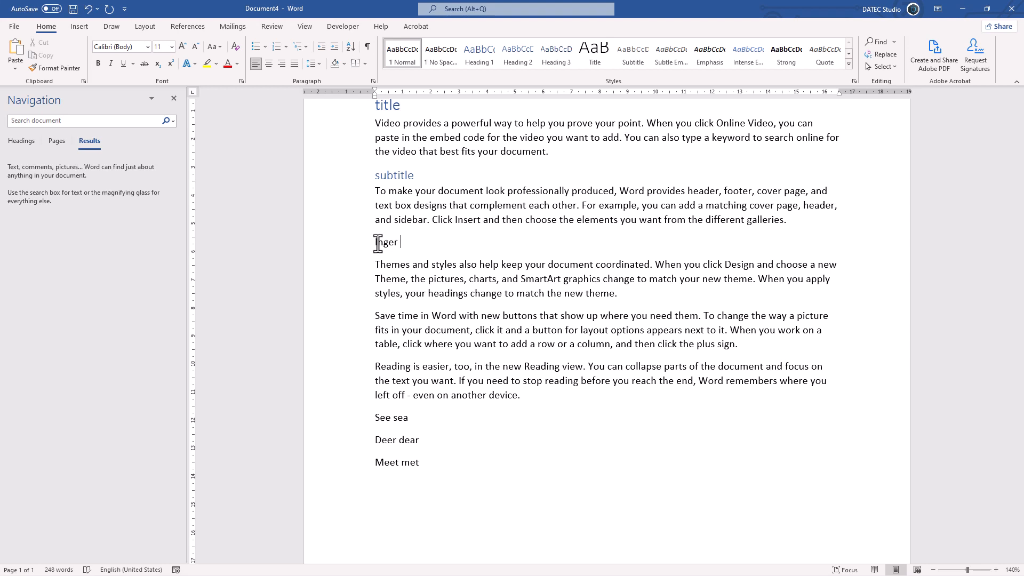
pyautogui.write('finger')
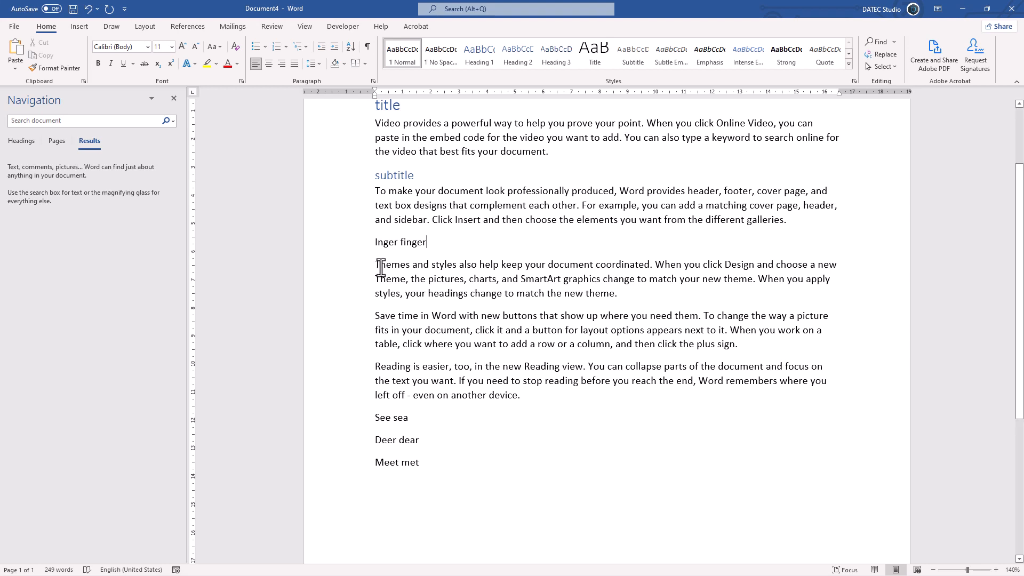
pyautogui.moveTo(406, 247); pyautogui.dragTo(417, 245)
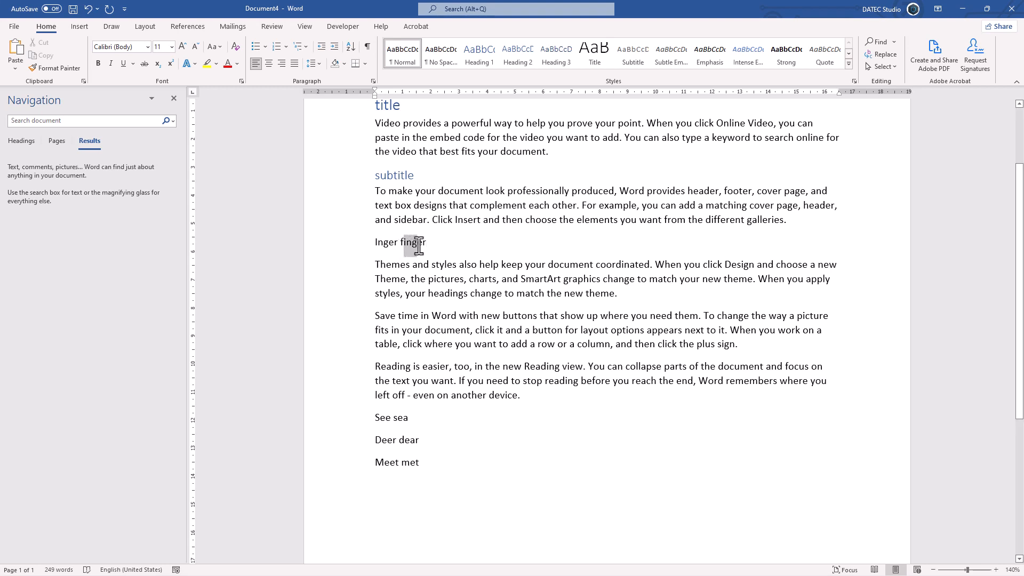
# Find the first "ing" from the first paragraph onward with Match suffix on, and move the dialog clear of the text
pyautogui.click(381, 125)
pyautogui.hotkey('ctrl', 'h')
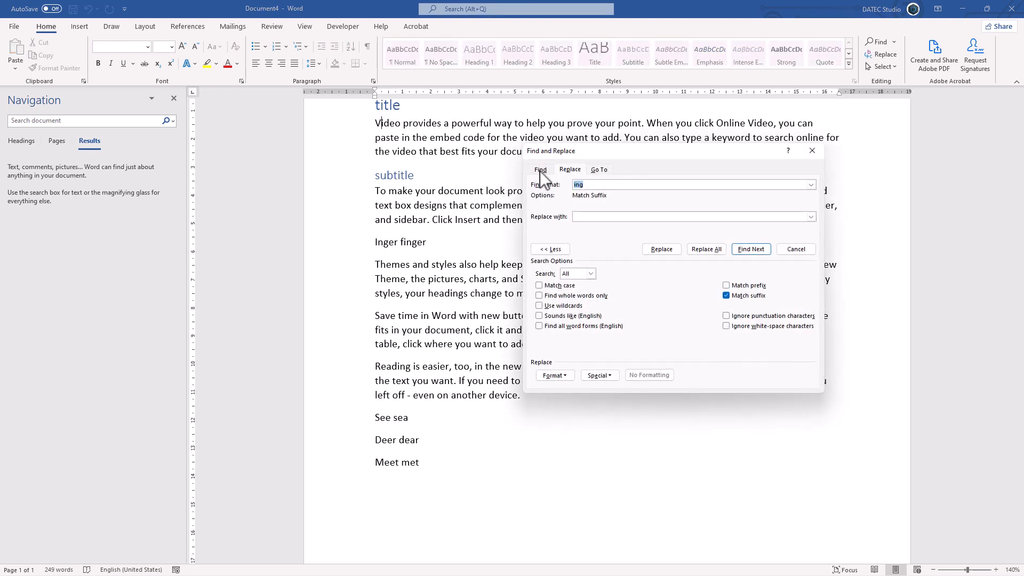
pyautogui.click(540, 170)
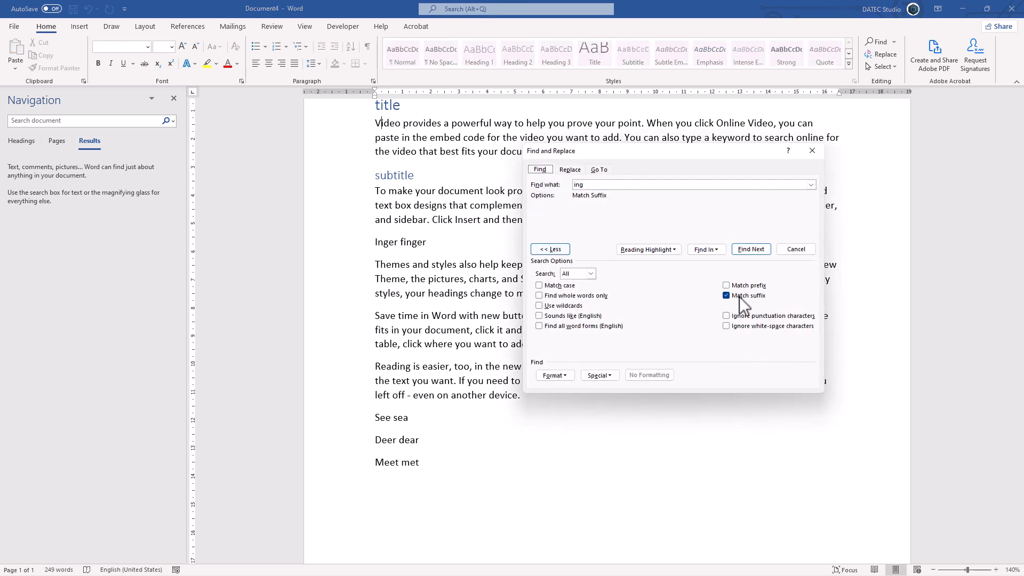
pyautogui.click(591, 185)
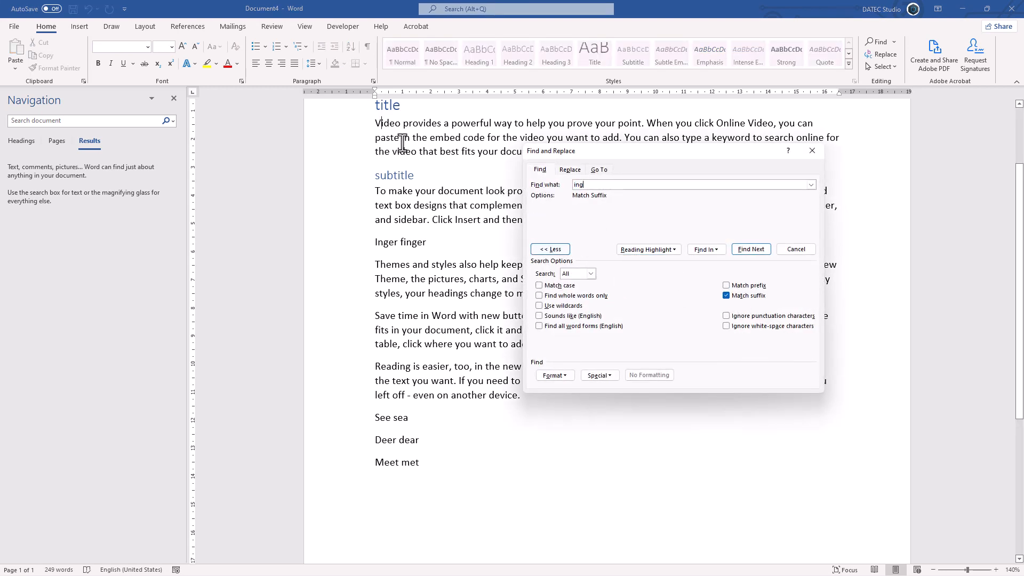
pyautogui.click(751, 249)
pyautogui.moveTo(721, 223); pyautogui.dragTo(241, 165)
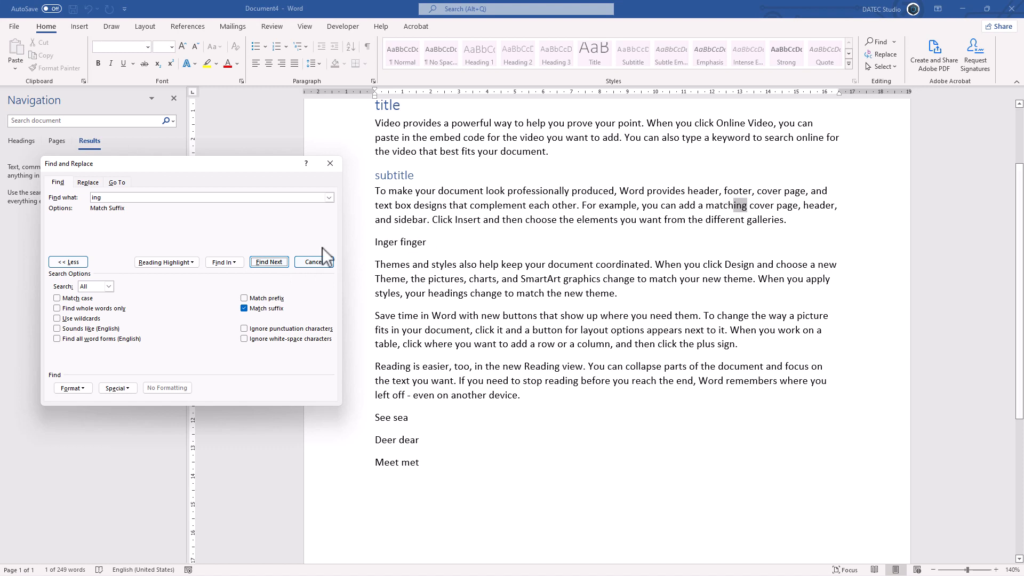
# Find the next "ing" with Match suffix enabled, and turn Match suffix off
pyautogui.click(269, 262)
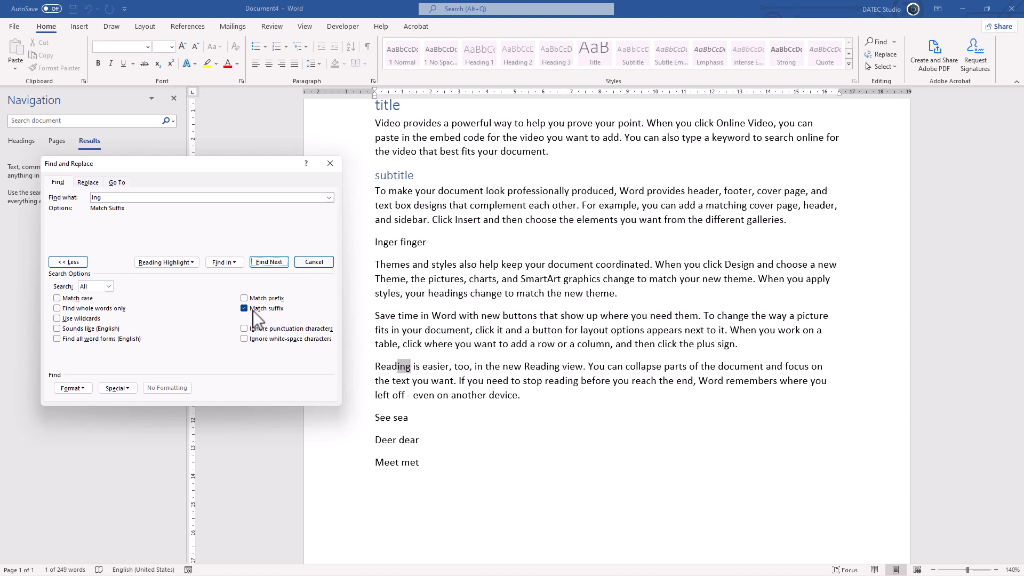
pyautogui.doubleClick(96, 197)
pyautogui.click(267, 309)
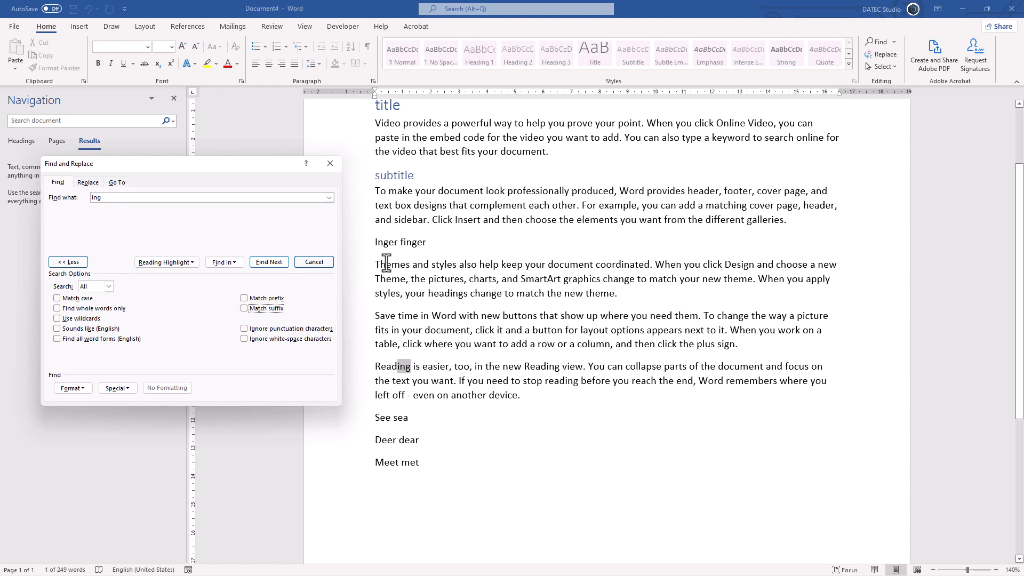
# Find the first "the" from the start of the first paragraph with Match prefix enabled
pyautogui.click(373, 124)
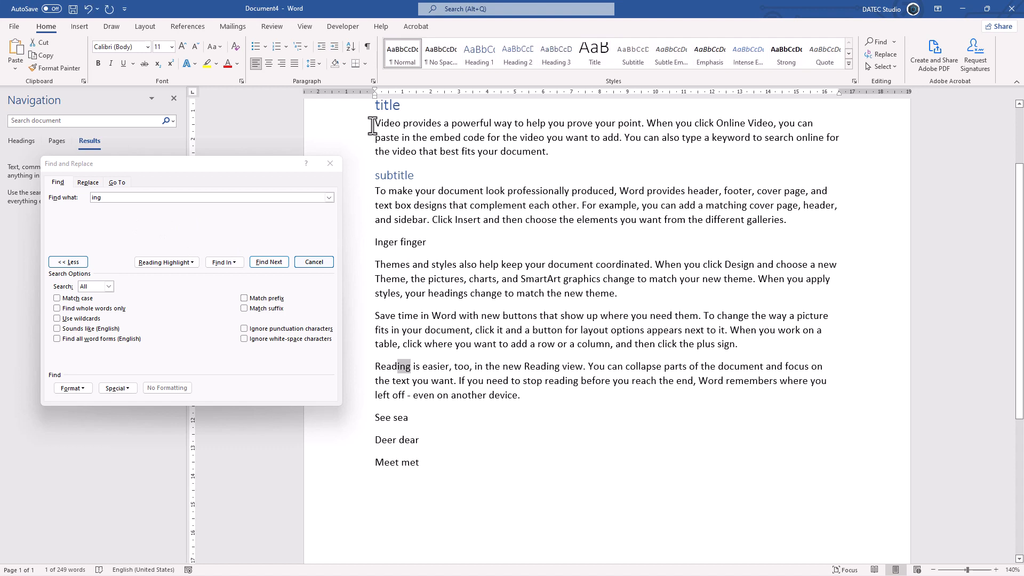
pyautogui.click(118, 207)
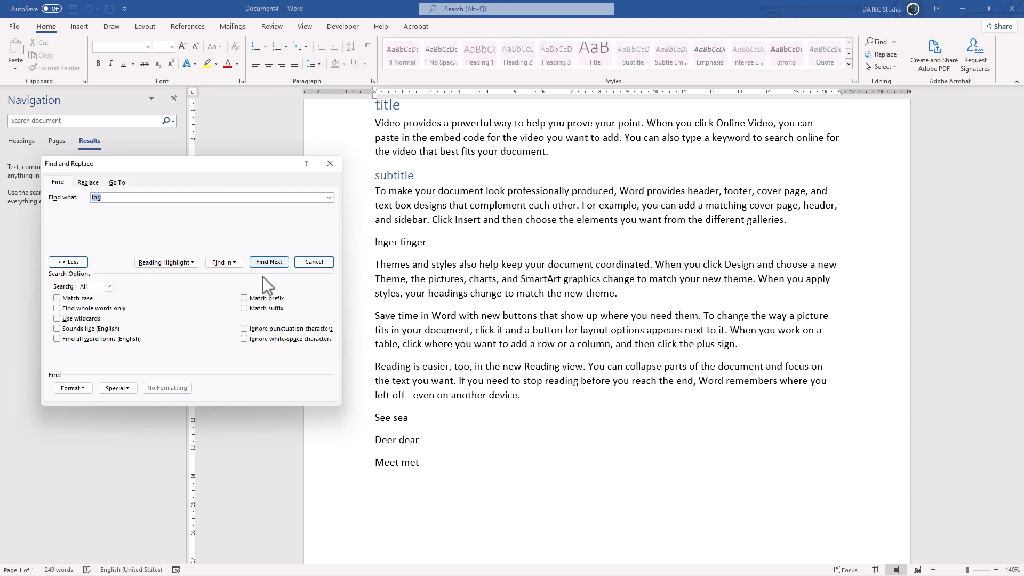
pyautogui.click(261, 300)
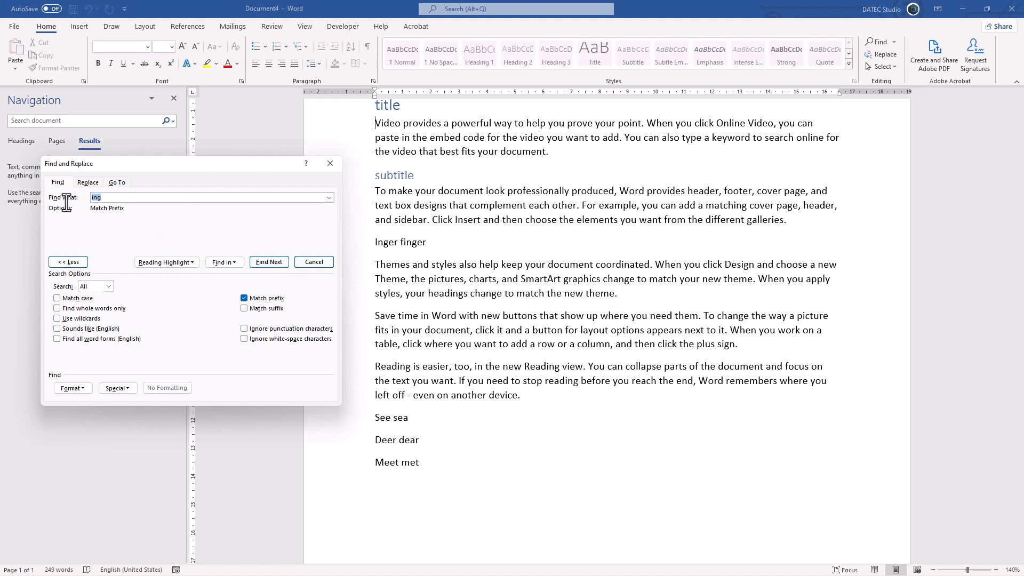
pyautogui.write('the')
pyautogui.click(280, 262)
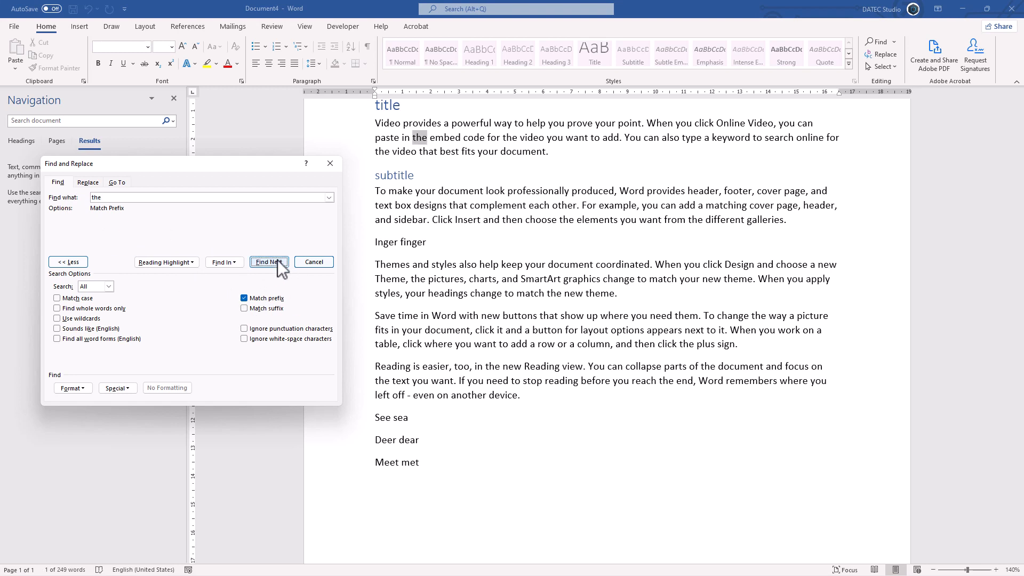
# Step through the following Match prefix matches of "the" up to "Themes" in the "Themes and styles" paragraph
pyautogui.click(278, 262)
pyautogui.click(277, 261)
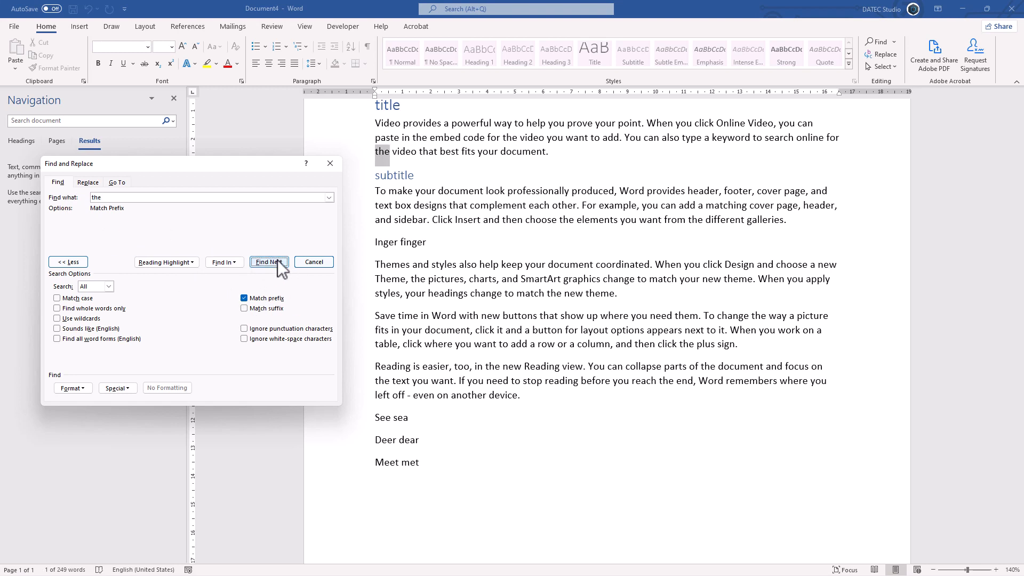
pyautogui.click(277, 261)
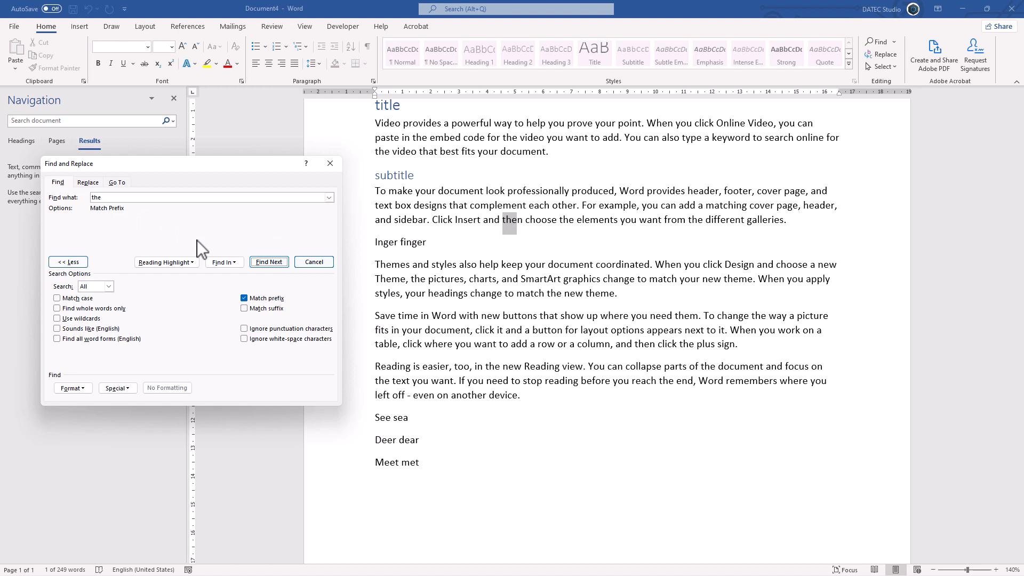
pyautogui.click(270, 264)
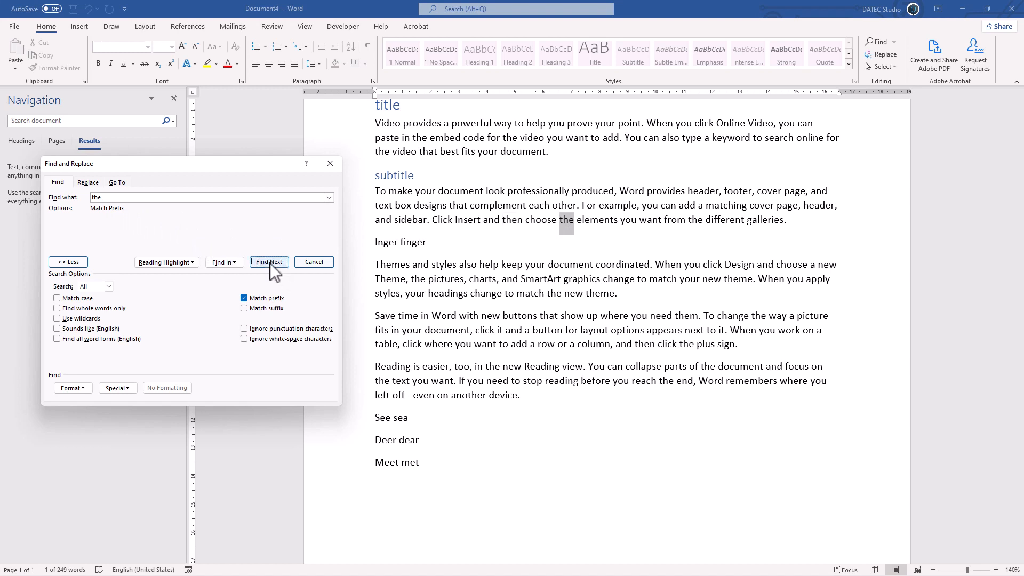
pyautogui.click(270, 264)
pyautogui.click(270, 263)
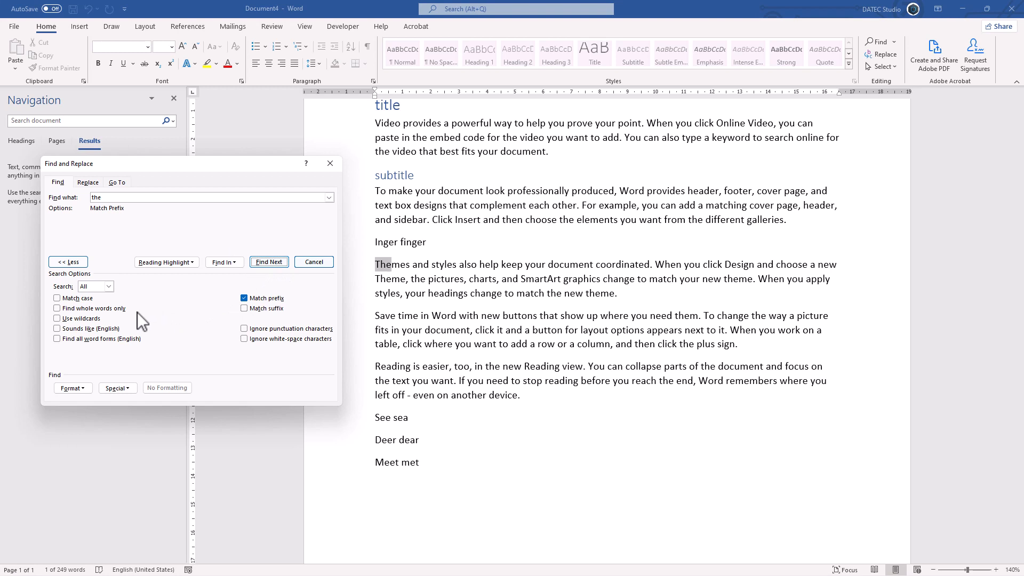
# Search for "the" from the first paragraph with Find whole words only added to Match prefix, and clear Match prefix
pyautogui.click(91, 309)
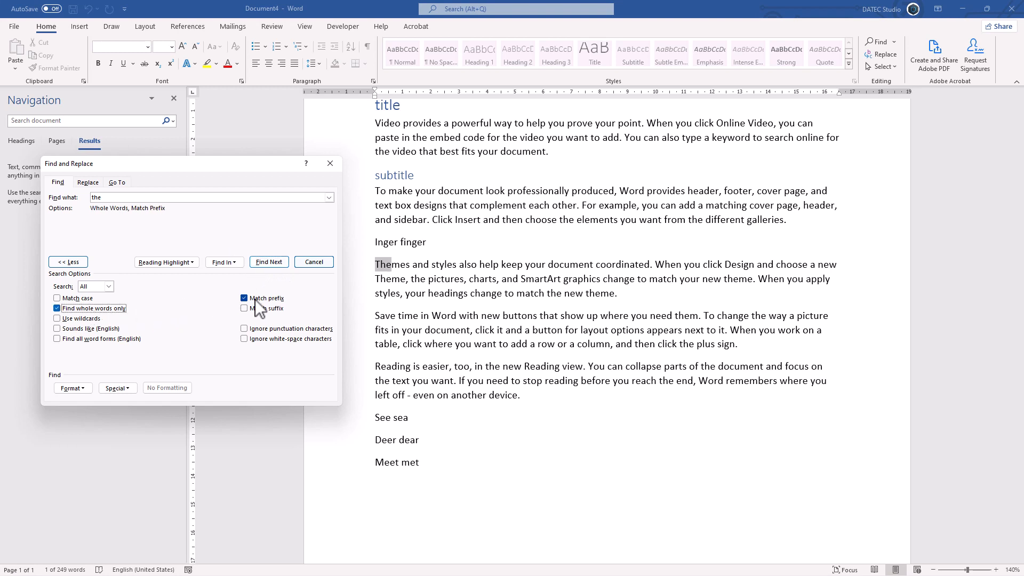
pyautogui.click(379, 121)
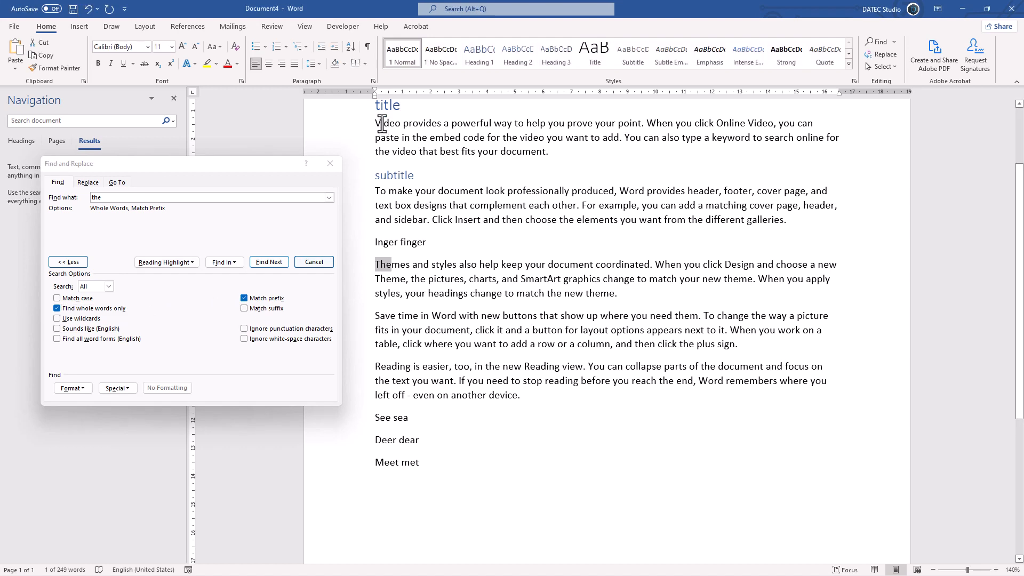
pyautogui.click(273, 261)
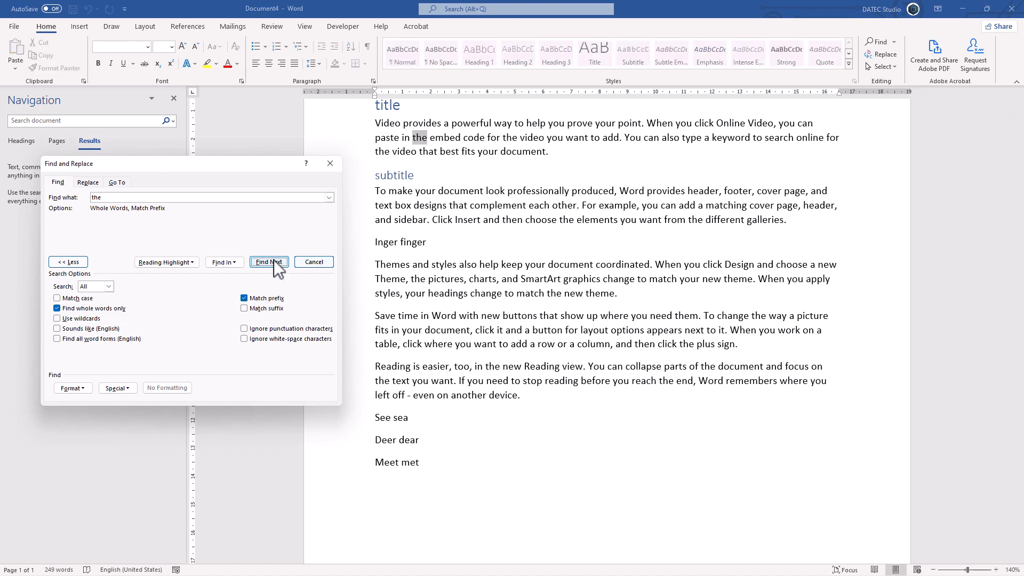
pyautogui.click(274, 261)
pyautogui.click(274, 260)
pyautogui.click(274, 260)
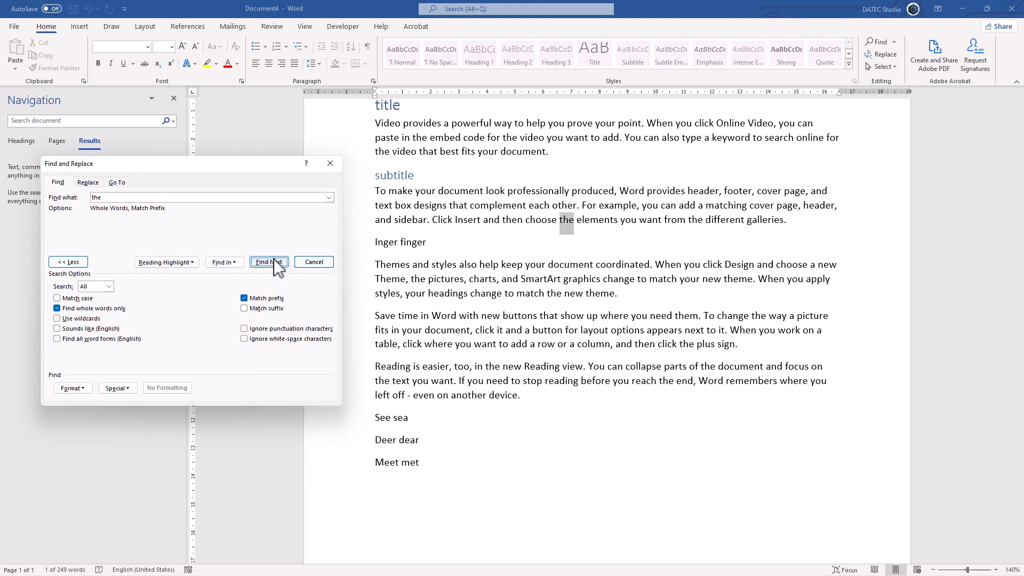
pyautogui.click(261, 301)
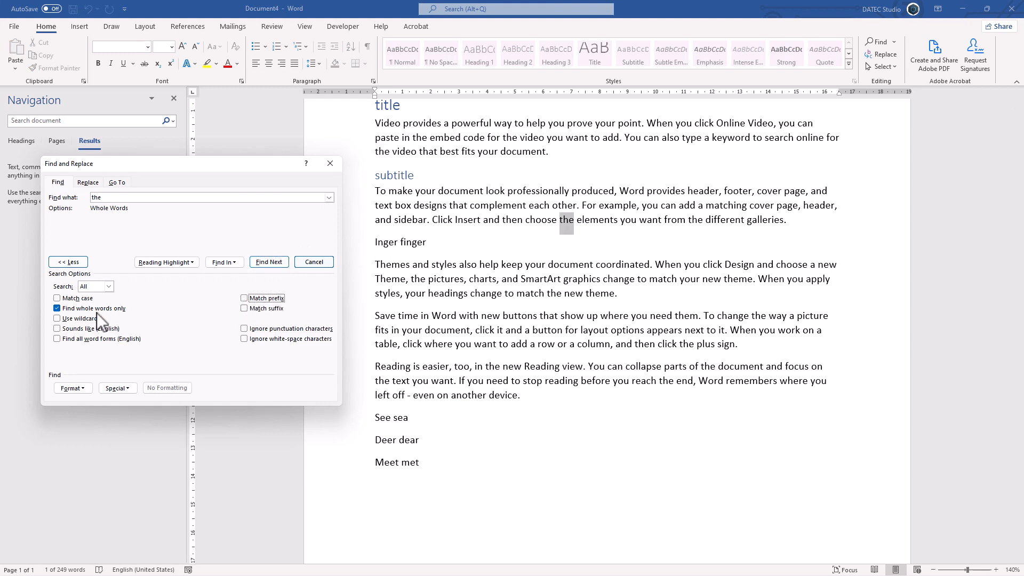